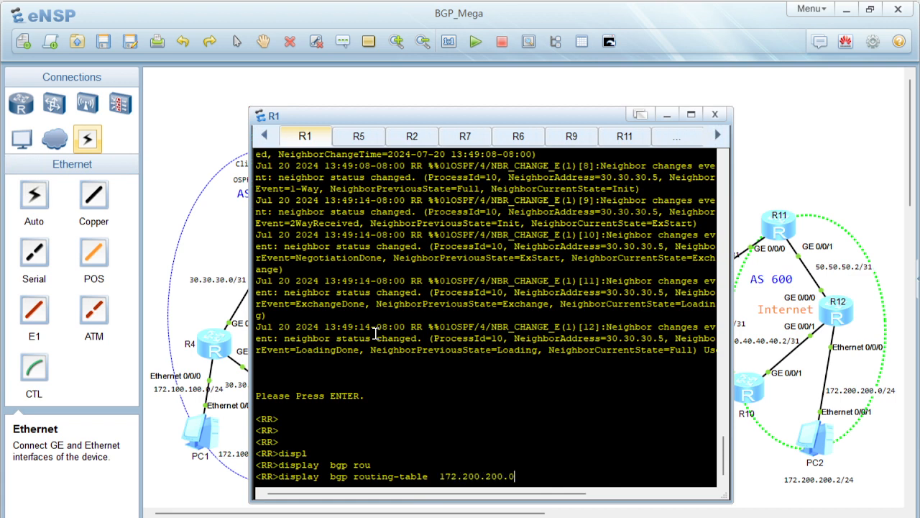
# Query R1's BGP routing table for 172.200.200.0 and examine the AS-path of the route from 20.20.20.1
pyautogui.press('Return')
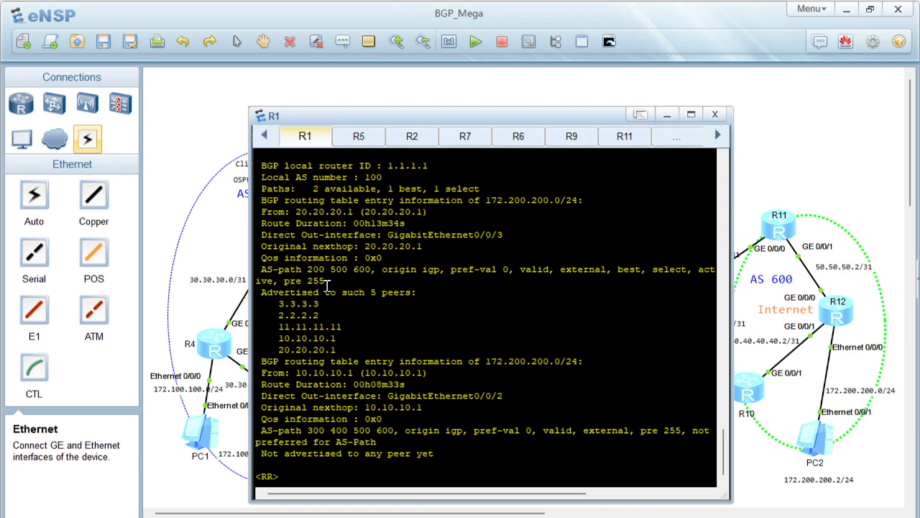
pyautogui.moveTo(308, 269); pyautogui.dragTo(373, 277)
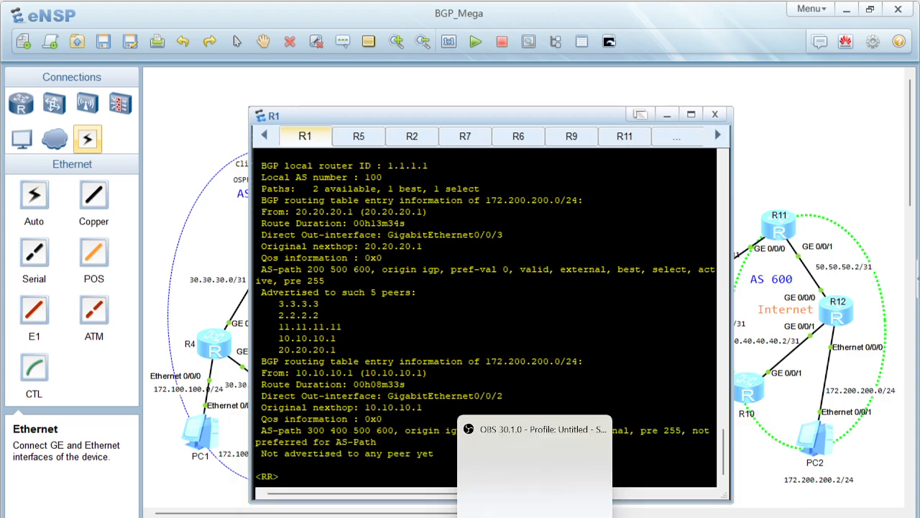
# Switch to the topology capture in Snipping Tool, draw green pen arrows from R11 to R9 to R7, and write 500 600 above the diagram
pyautogui.moveTo(501, 517)
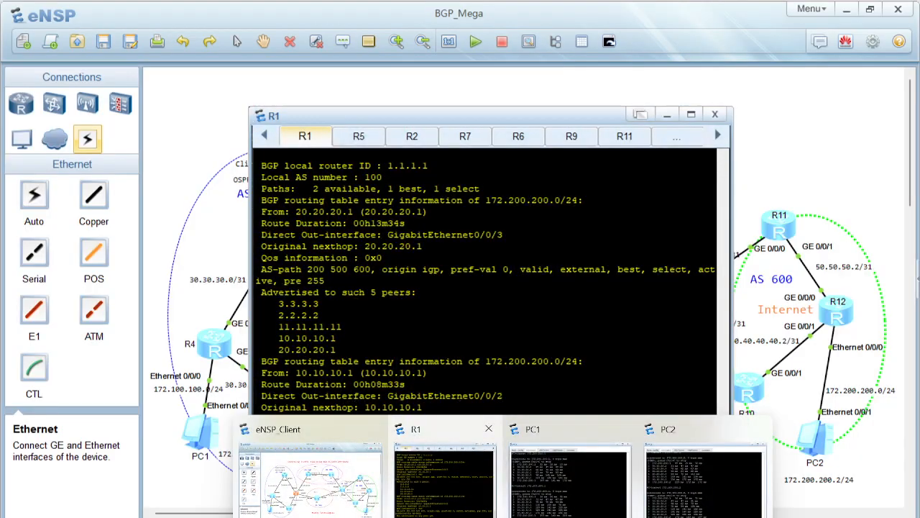
pyautogui.click(466, 517)
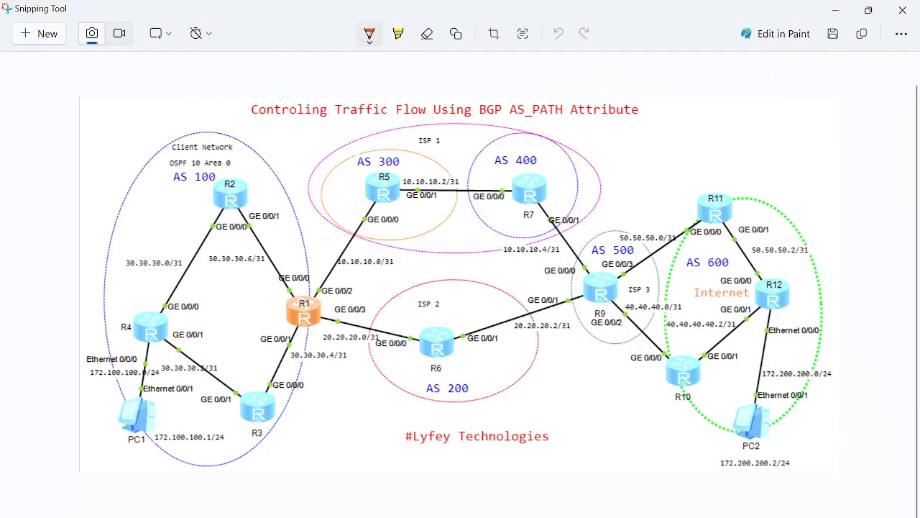
pyautogui.click(369, 35)
pyautogui.click(322, 183)
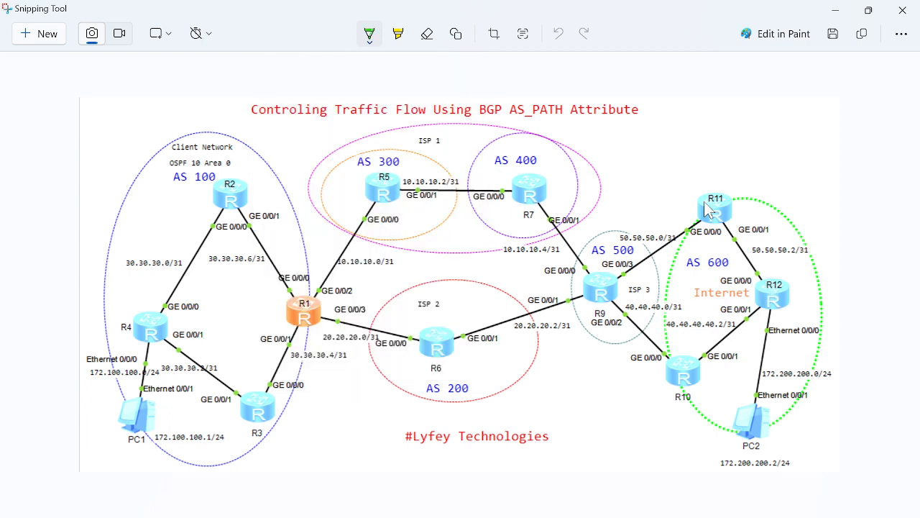
pyautogui.moveTo(704, 200)
pyautogui.mouseDown()
pyautogui.moveTo(661, 216)
pyautogui.moveTo(603, 269)
pyautogui.moveTo(614, 264)
pyautogui.mouseUp()
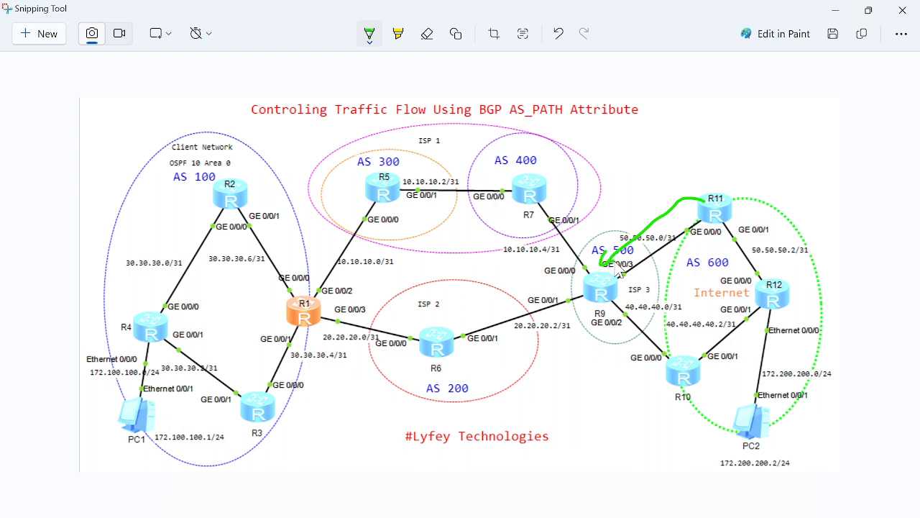
pyautogui.moveTo(685, 110)
pyautogui.mouseDown()
pyautogui.moveTo(681, 133)
pyautogui.moveTo(673, 127)
pyautogui.moveTo(733, 129)
pyautogui.moveTo(722, 126)
pyautogui.mouseUp()
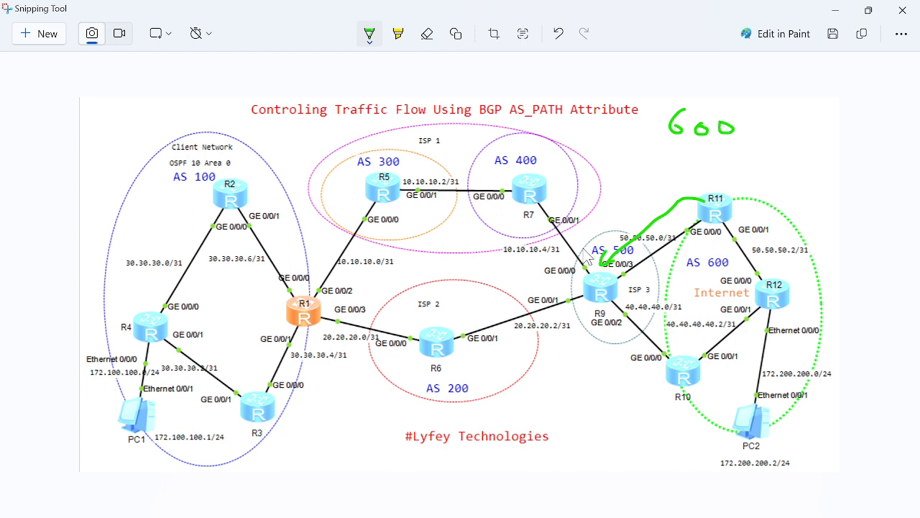
pyautogui.moveTo(586, 258)
pyautogui.mouseDown()
pyautogui.moveTo(547, 202)
pyautogui.moveTo(557, 204)
pyautogui.mouseUp()
pyautogui.moveTo(597, 122)
pyautogui.mouseDown()
pyautogui.moveTo(604, 133)
pyautogui.moveTo(596, 142)
pyautogui.moveTo(627, 133)
pyautogui.moveTo(636, 141)
pyautogui.moveTo(642, 135)
pyautogui.moveTo(633, 127)
pyautogui.mouseUp()
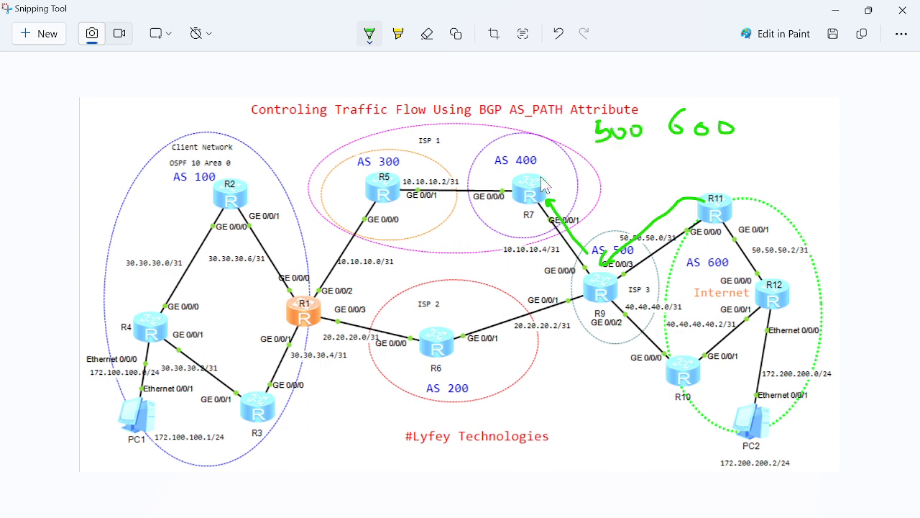
# Extend the green route with arrows from R7 to R5 to R1, writing 400 and 300 in front of 500 600
pyautogui.moveTo(518, 185)
pyautogui.mouseDown()
pyautogui.moveTo(415, 181)
pyautogui.moveTo(420, 191)
pyautogui.mouseUp()
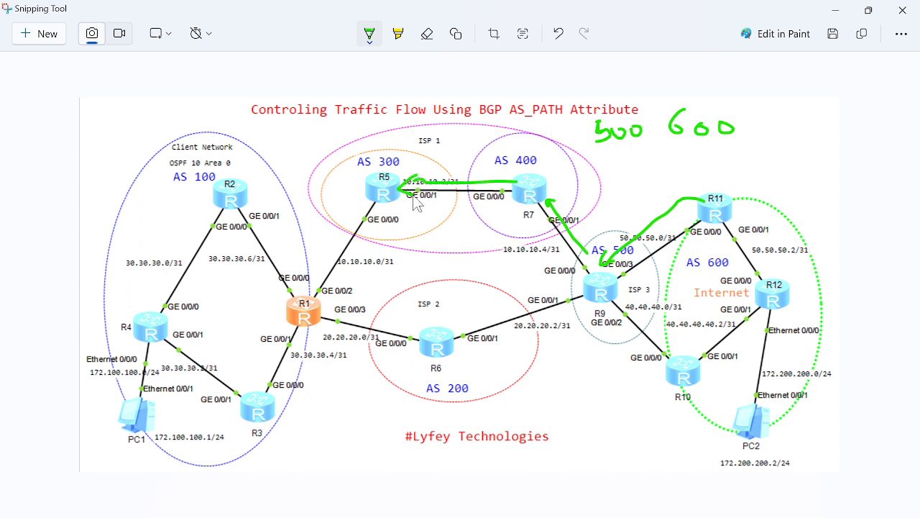
pyautogui.moveTo(549, 130)
pyautogui.mouseDown()
pyautogui.moveTo(552, 145)
pyautogui.moveTo(573, 133)
pyautogui.mouseUp()
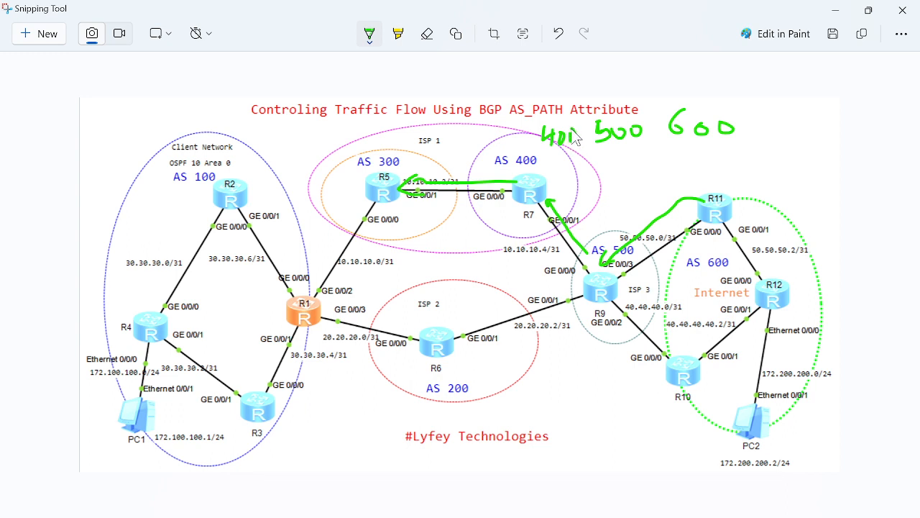
pyautogui.moveTo(371, 193)
pyautogui.mouseDown()
pyautogui.moveTo(310, 287)
pyautogui.moveTo(317, 280)
pyautogui.mouseUp()
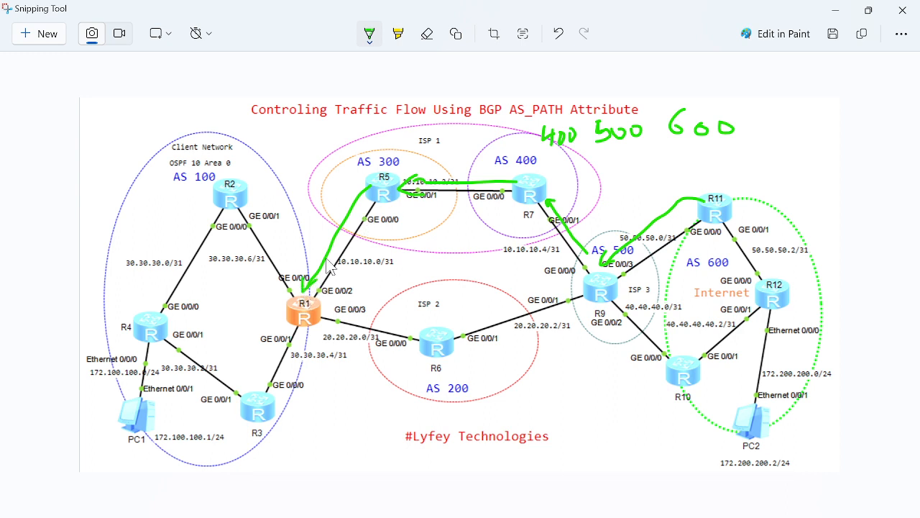
pyautogui.moveTo(473, 125)
pyautogui.mouseDown()
pyautogui.moveTo(485, 121)
pyautogui.moveTo(476, 138)
pyautogui.moveTo(493, 140)
pyautogui.moveTo(472, 151)
pyautogui.moveTo(501, 147)
pyautogui.moveTo(503, 134)
pyautogui.moveTo(512, 149)
pyautogui.moveTo(518, 138)
pyautogui.moveTo(532, 154)
pyautogui.moveTo(515, 142)
pyautogui.mouseUp()
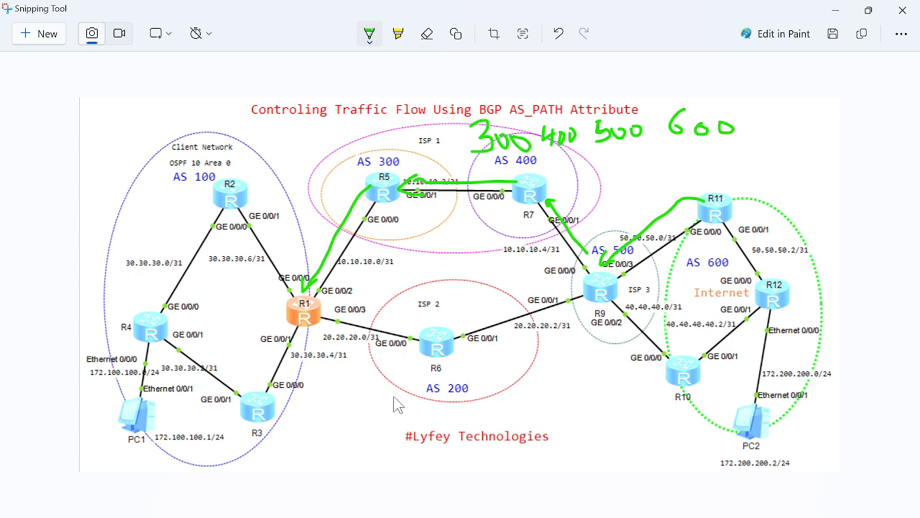
# Switch back to R1's console in eNSP and examine the AS-path of the route learned from 10.10.10.1
pyautogui.click(325, 497)
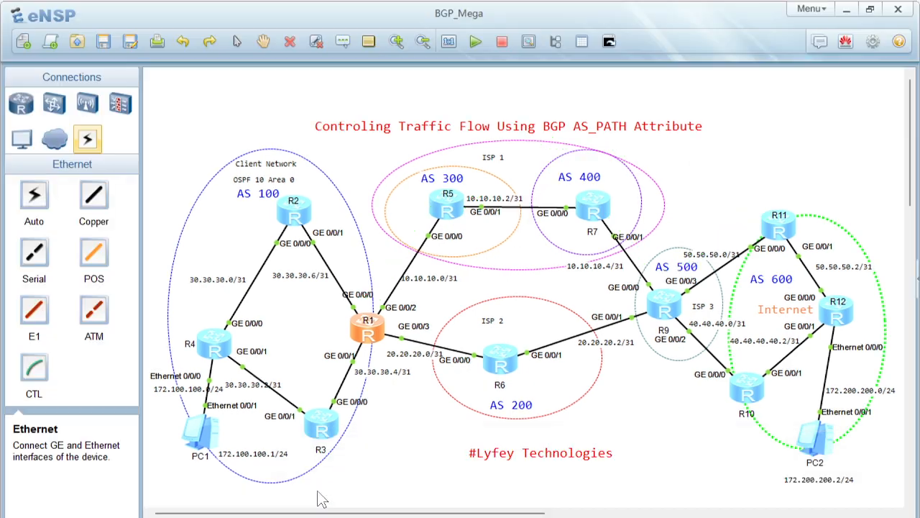
pyautogui.moveTo(534, 510)
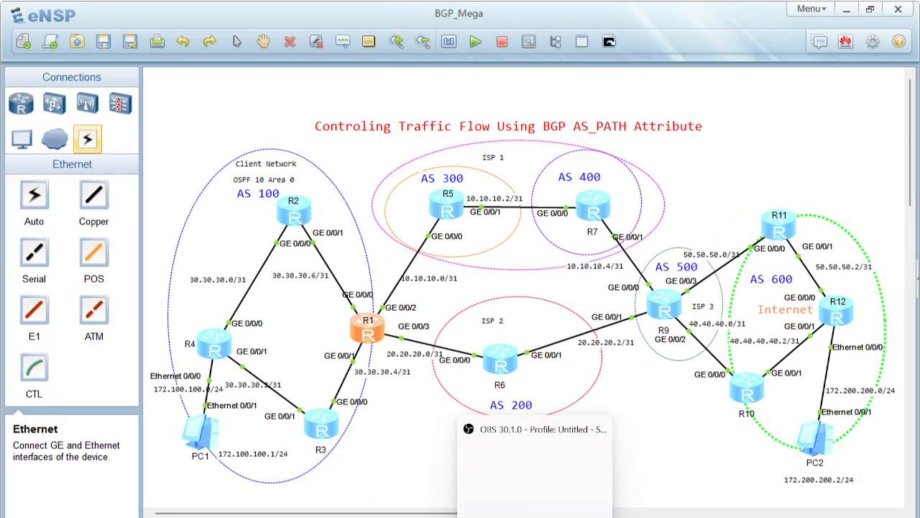
pyautogui.moveTo(388, 503)
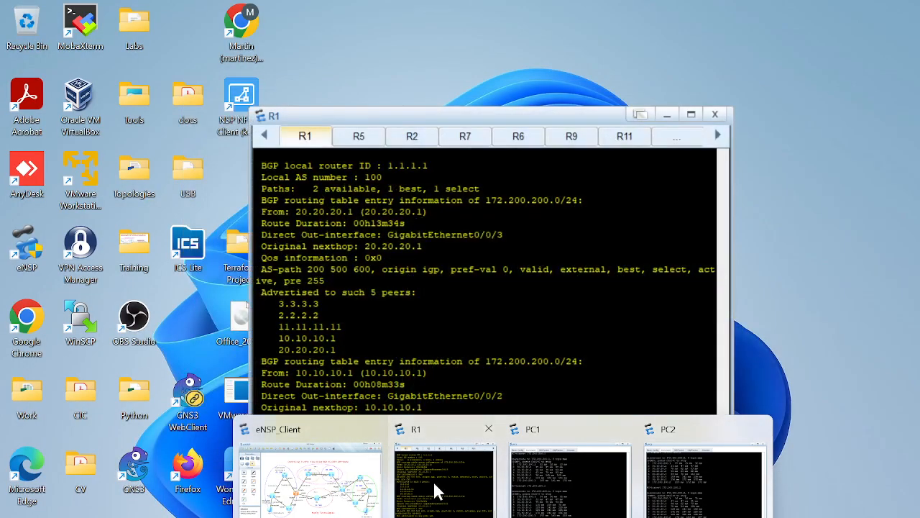
pyautogui.click(433, 479)
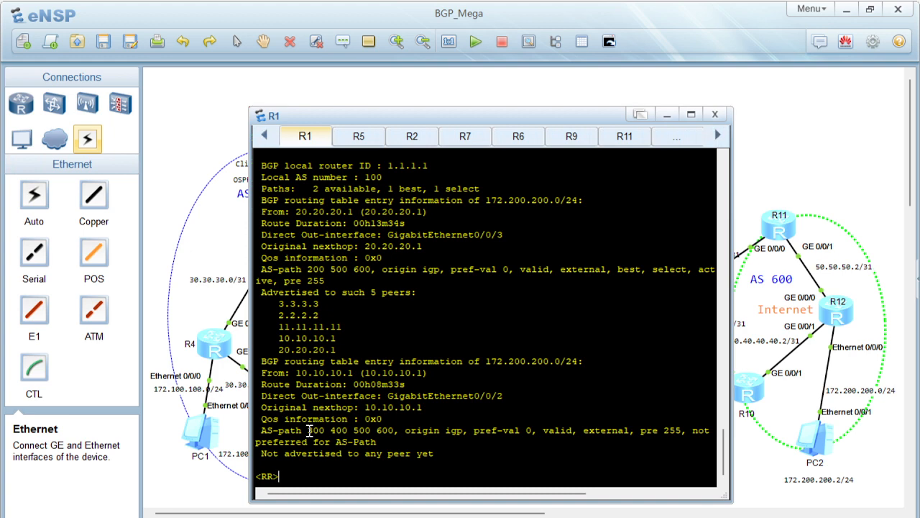
pyautogui.moveTo(308, 430); pyautogui.dragTo(350, 430)
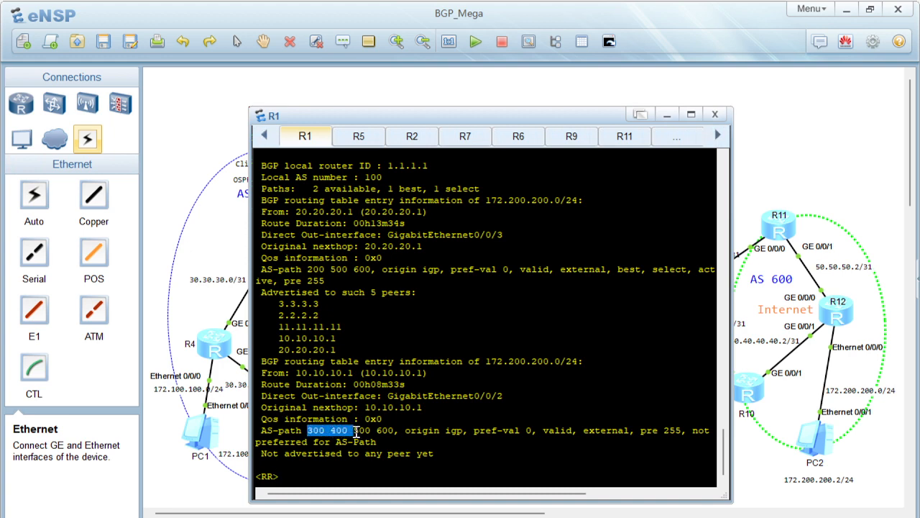
pyautogui.click(388, 431)
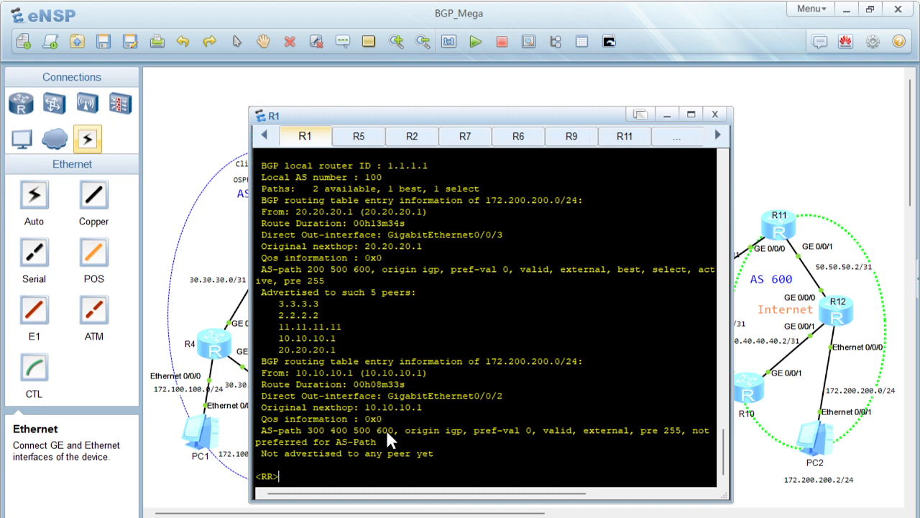
pyautogui.doubleClick(321, 432)
# Return to Snipping Tool, draw red pen arrows from R12 to R10 to R9, and write 600 below the diagram
pyautogui.click(795, 176)
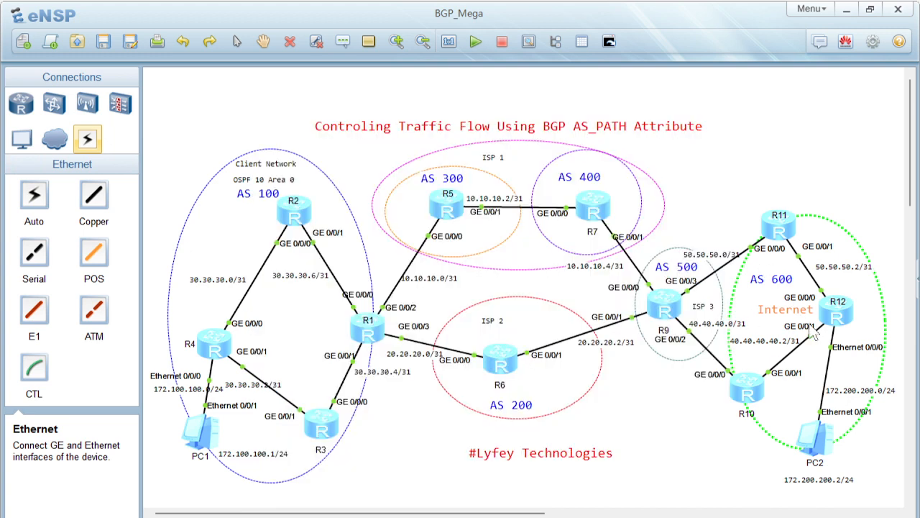
pyautogui.click(471, 516)
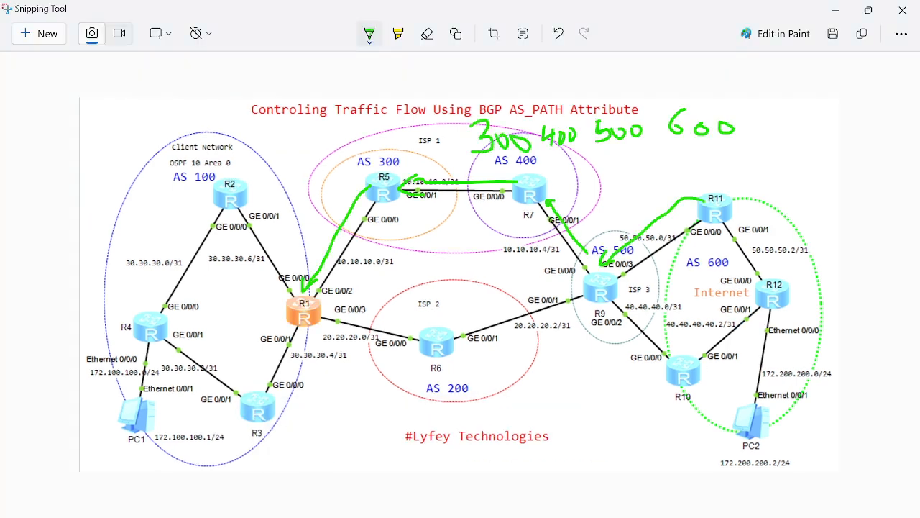
pyautogui.click(371, 37)
pyautogui.click(314, 138)
pyautogui.moveTo(752, 305)
pyautogui.mouseDown()
pyautogui.moveTo(680, 358)
pyautogui.moveTo(697, 359)
pyautogui.mouseUp()
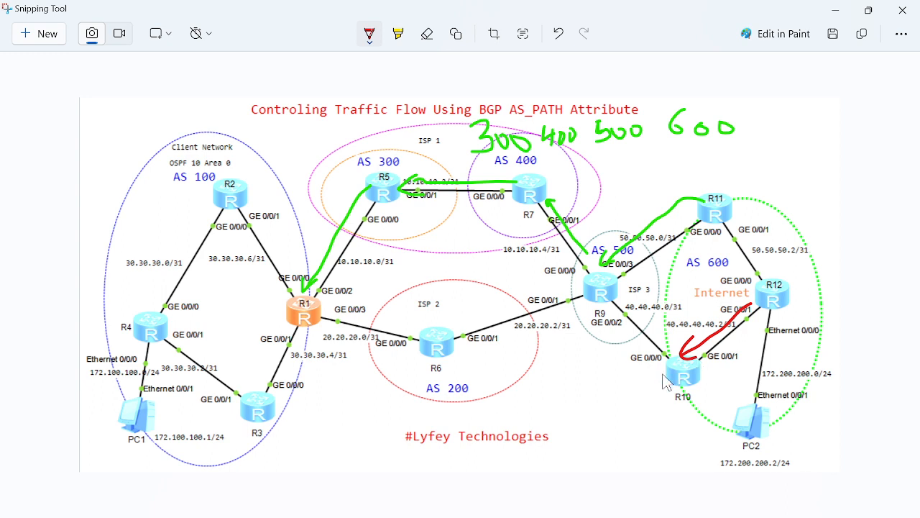
pyautogui.moveTo(663, 371)
pyautogui.mouseDown()
pyautogui.moveTo(618, 365)
pyautogui.moveTo(591, 329)
pyautogui.moveTo(597, 314)
pyautogui.moveTo(606, 325)
pyautogui.mouseUp()
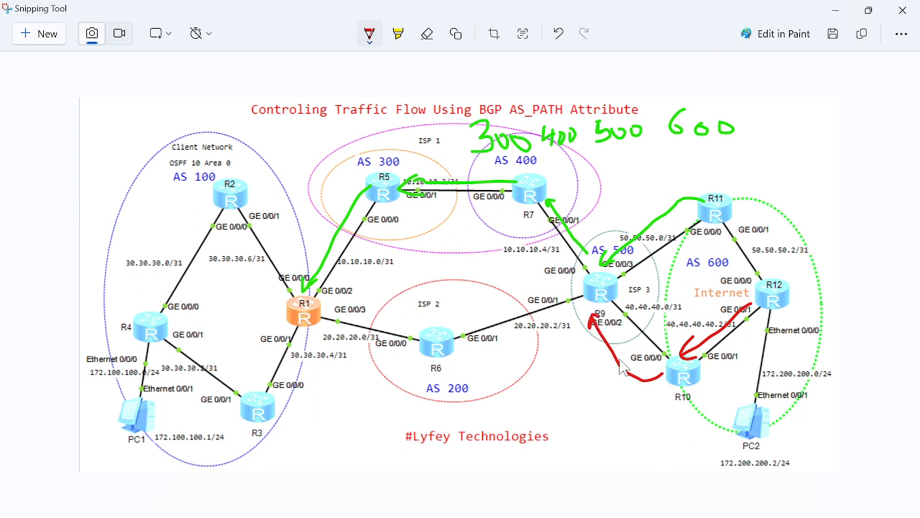
pyautogui.moveTo(637, 452)
pyautogui.mouseDown()
pyautogui.moveTo(624, 469)
pyautogui.moveTo(679, 466)
pyautogui.moveTo(669, 457)
pyautogui.mouseUp()
pyautogui.click(642, 465)
pyautogui.click(666, 462)
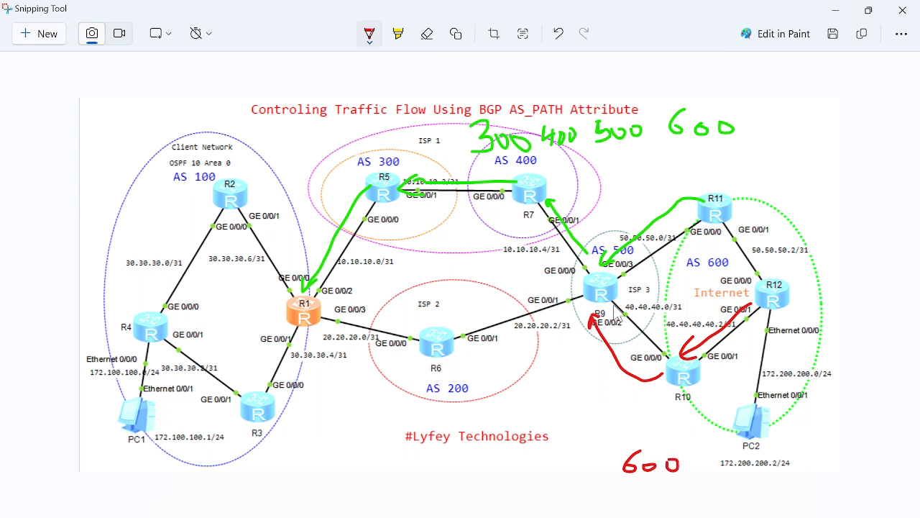
# Extend the red route with arrows from R9 to R6 to R1, and complete the underlined AS path as 200 500 600
pyautogui.moveTo(591, 316)
pyautogui.mouseDown()
pyautogui.moveTo(512, 354)
pyautogui.moveTo(460, 360)
pyautogui.moveTo(471, 354)
pyautogui.mouseUp()
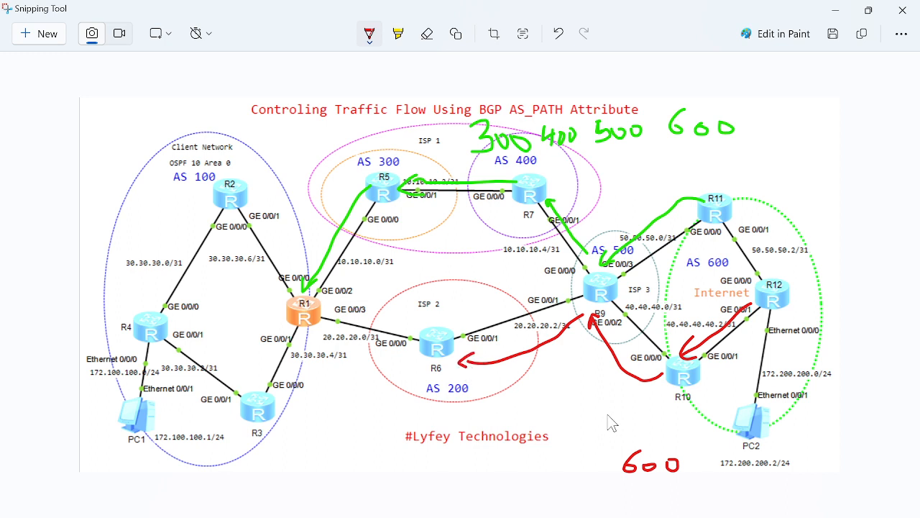
pyautogui.moveTo(563, 463)
pyautogui.mouseDown()
pyautogui.moveTo(555, 481)
pyautogui.moveTo(581, 483)
pyautogui.moveTo(580, 472)
pyautogui.moveTo(595, 473)
pyautogui.moveTo(597, 484)
pyautogui.moveTo(608, 468)
pyautogui.moveTo(601, 463)
pyautogui.mouseUp()
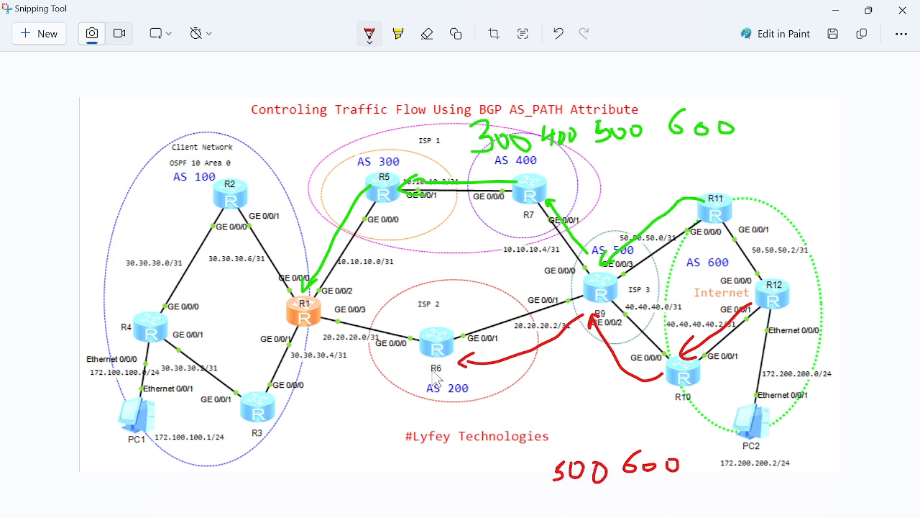
pyautogui.moveTo(433, 369)
pyautogui.mouseDown()
pyautogui.moveTo(394, 384)
pyautogui.moveTo(310, 341)
pyautogui.moveTo(335, 336)
pyautogui.mouseUp()
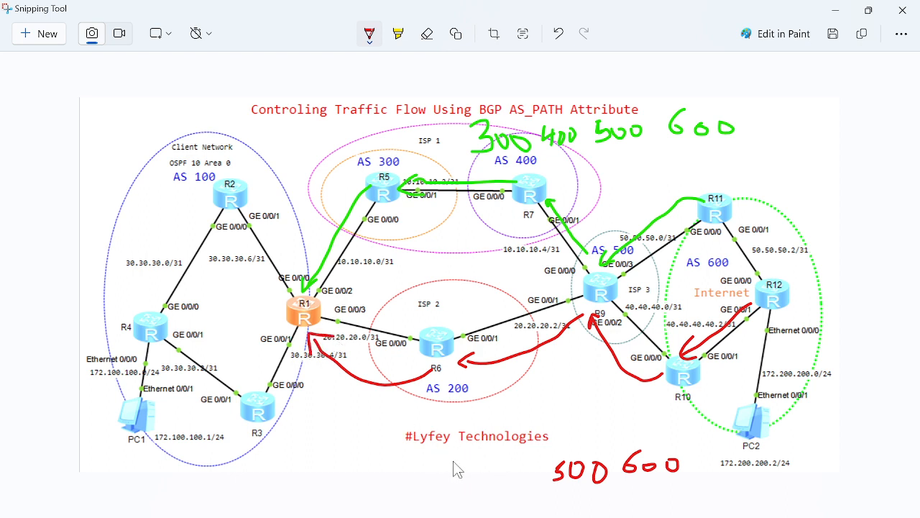
pyautogui.moveTo(453, 469)
pyautogui.mouseDown()
pyautogui.moveTo(468, 501)
pyautogui.moveTo(503, 497)
pyautogui.moveTo(494, 473)
pyautogui.moveTo(526, 488)
pyautogui.moveTo(521, 471)
pyautogui.mouseUp()
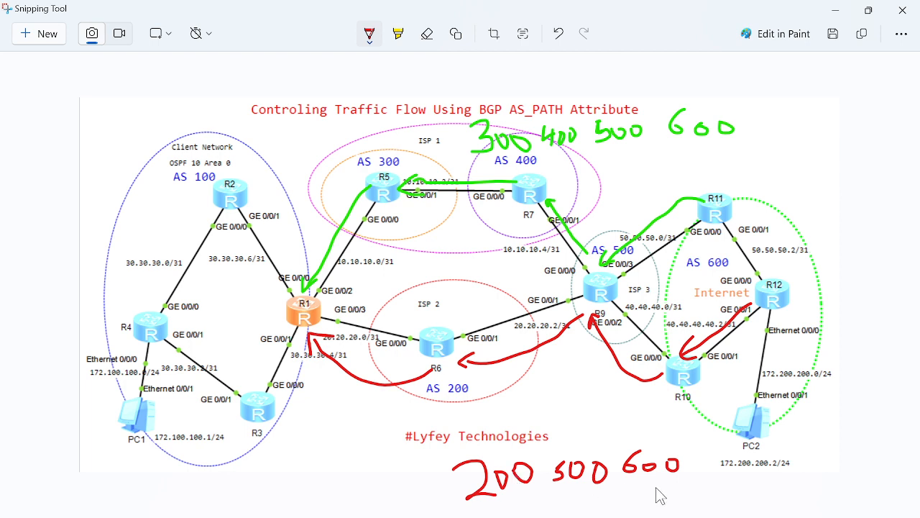
pyautogui.moveTo(638, 487); pyautogui.dragTo(662, 483)
pyautogui.moveTo(460, 514); pyautogui.dragTo(676, 494)
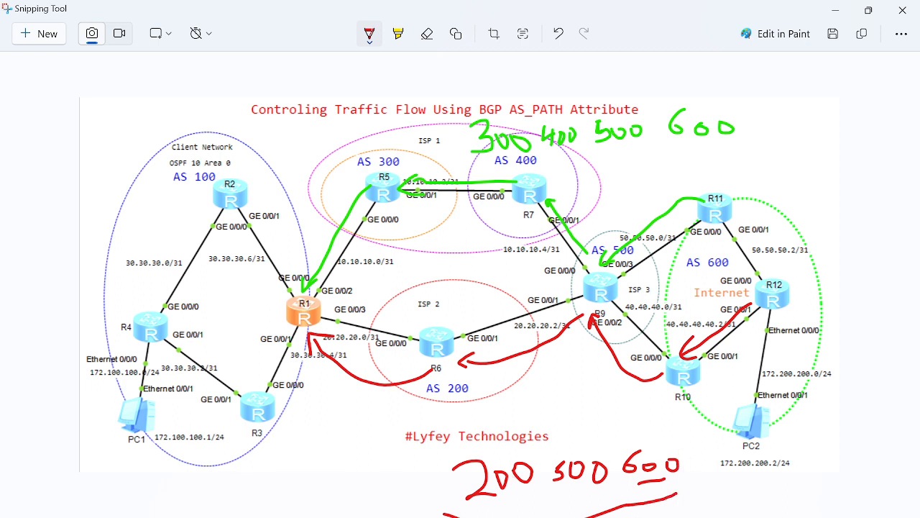
# Switch back to eNSP, reopen R1's console and compare the AS-paths of the two 172.200.200.0/24 routes
pyautogui.moveTo(483, 507)
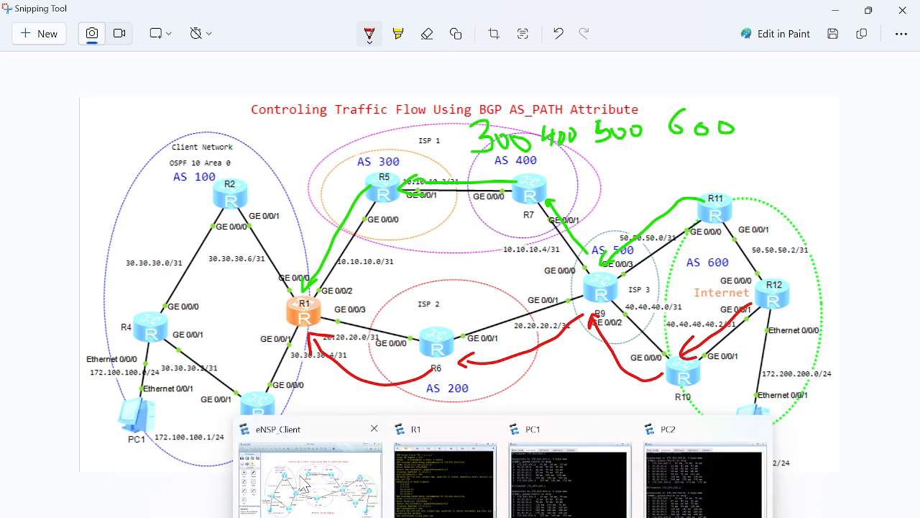
pyautogui.click(302, 486)
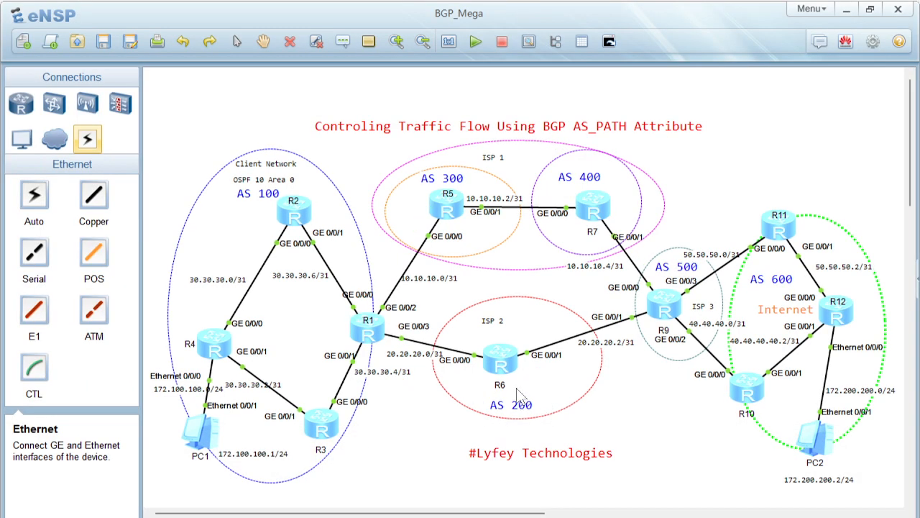
pyautogui.doubleClick(375, 342)
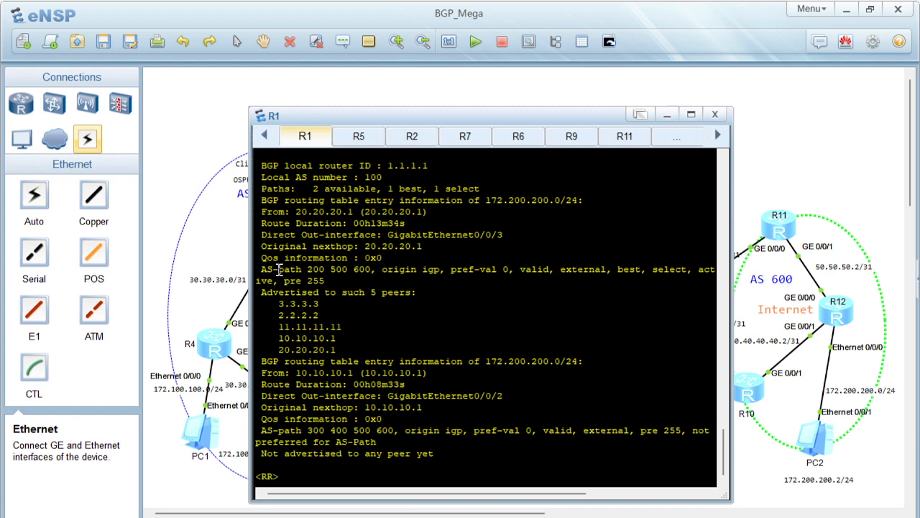
pyautogui.moveTo(279, 269); pyautogui.dragTo(366, 279)
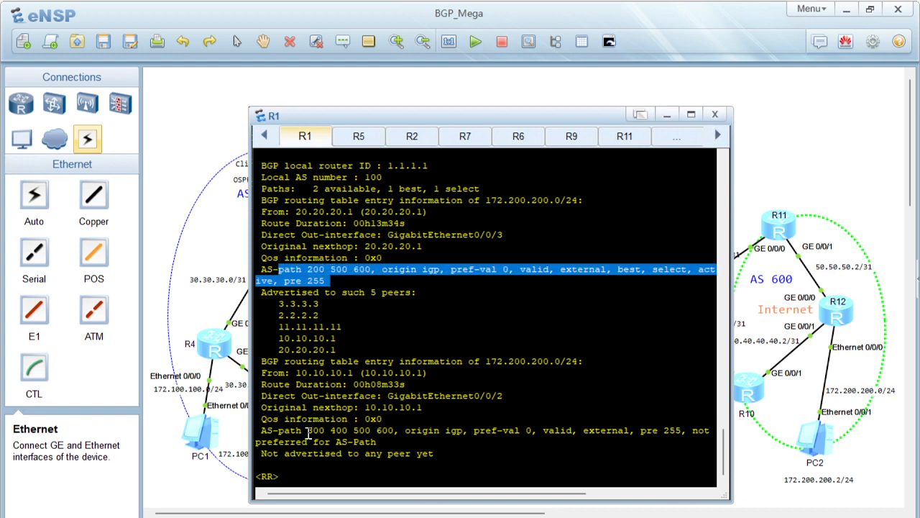
pyautogui.moveTo(309, 431); pyautogui.dragTo(395, 441)
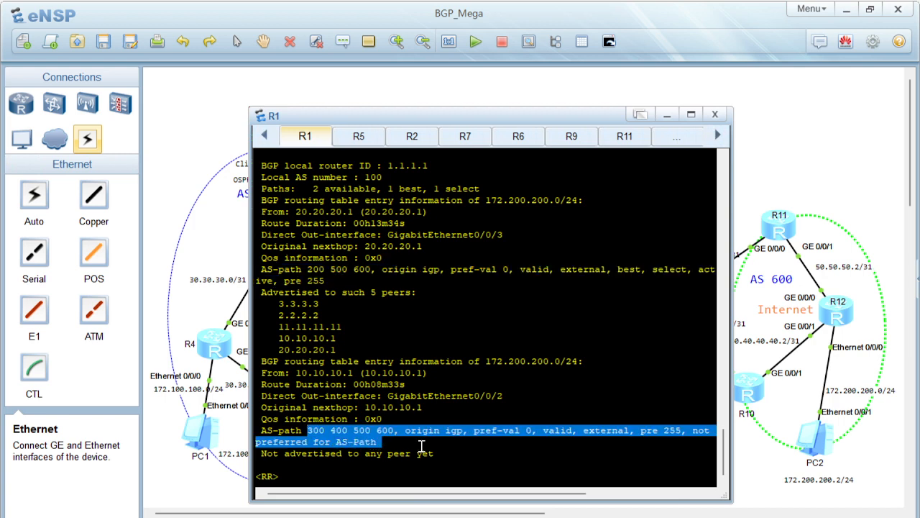
pyautogui.moveTo(307, 269); pyautogui.dragTo(355, 272)
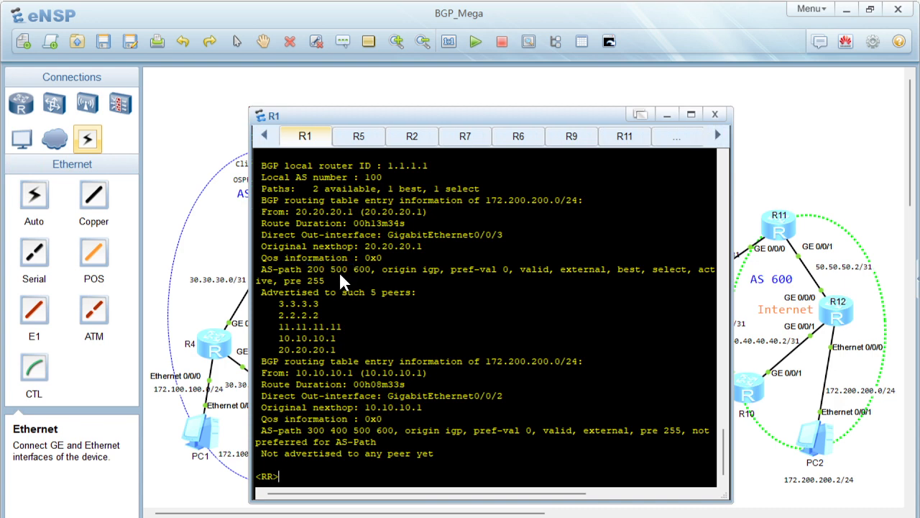
pyautogui.moveTo(347, 270); pyautogui.dragTo(278, 269)
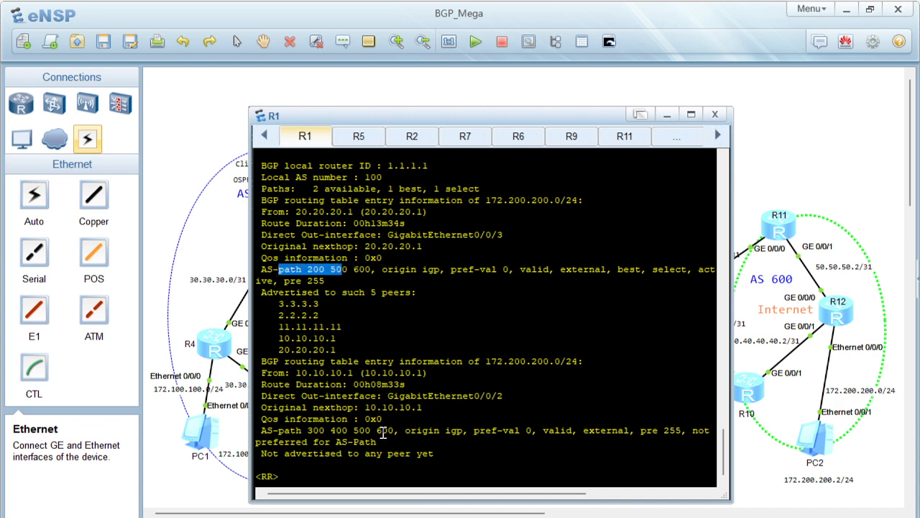
pyautogui.moveTo(382, 430); pyautogui.dragTo(325, 430)
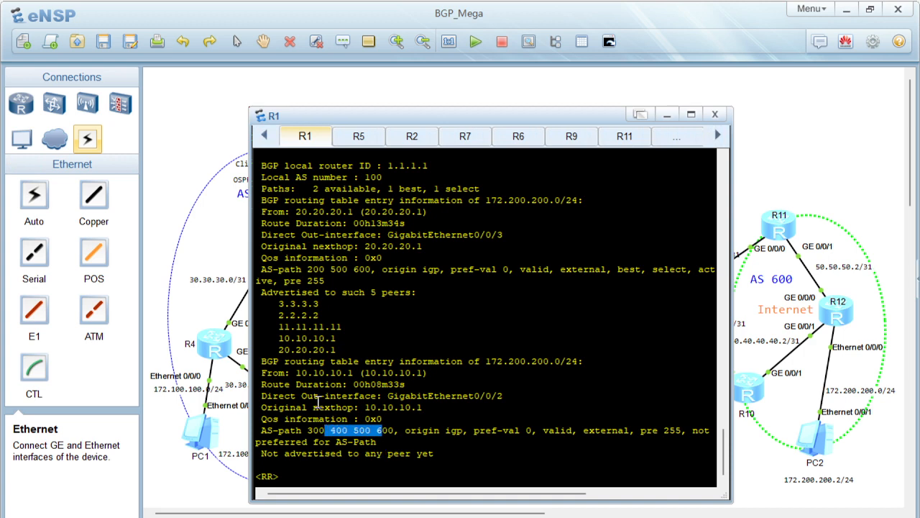
# Open R4's console and display its BGP routing-table entry for 172.200.200.0
pyautogui.doubleClick(214, 346)
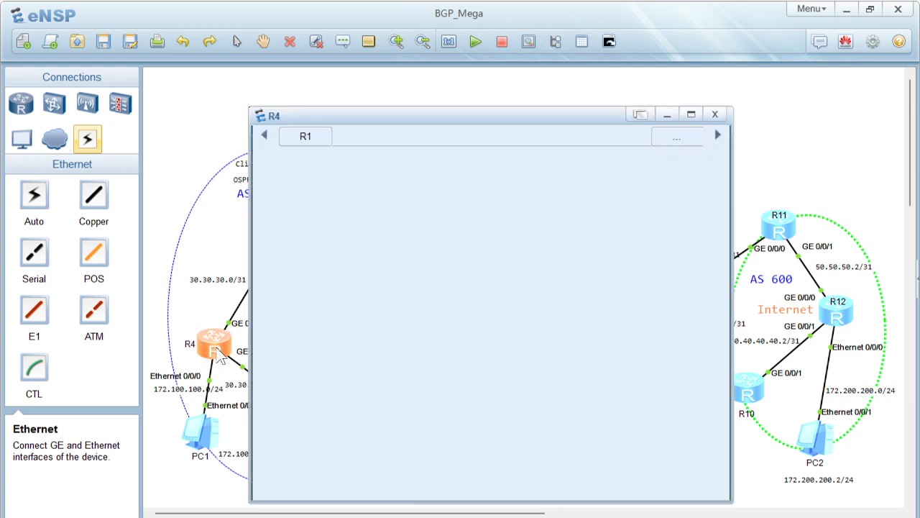
pyautogui.press('Return')
pyautogui.press('Return')
pyautogui.press('Return')
pyautogui.press('Return')
pyautogui.write('displ')
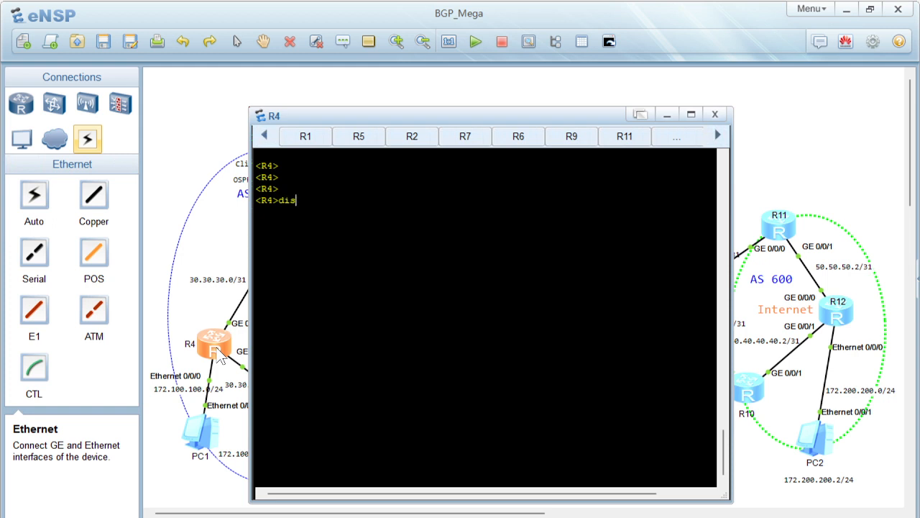
pyautogui.press('Tab')
pyautogui.write('bgp rou')
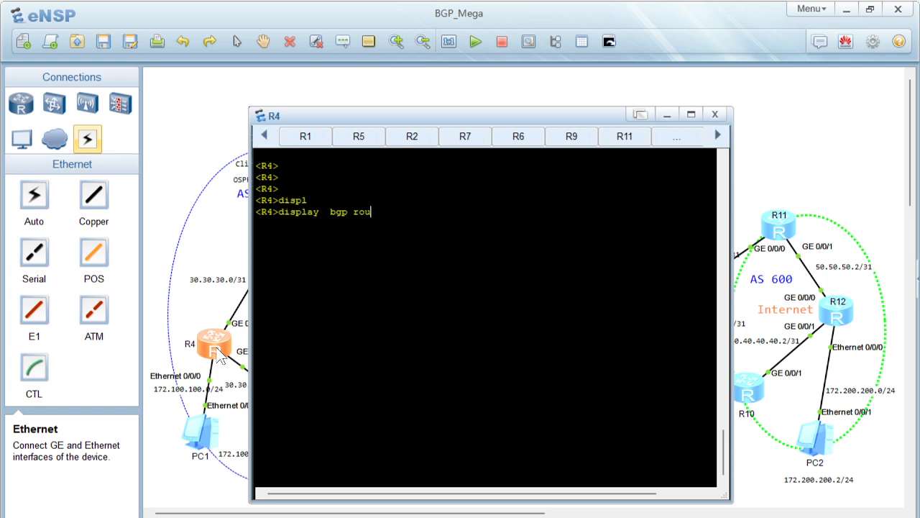
pyautogui.press('Tab')
pyautogui.write('172.2')
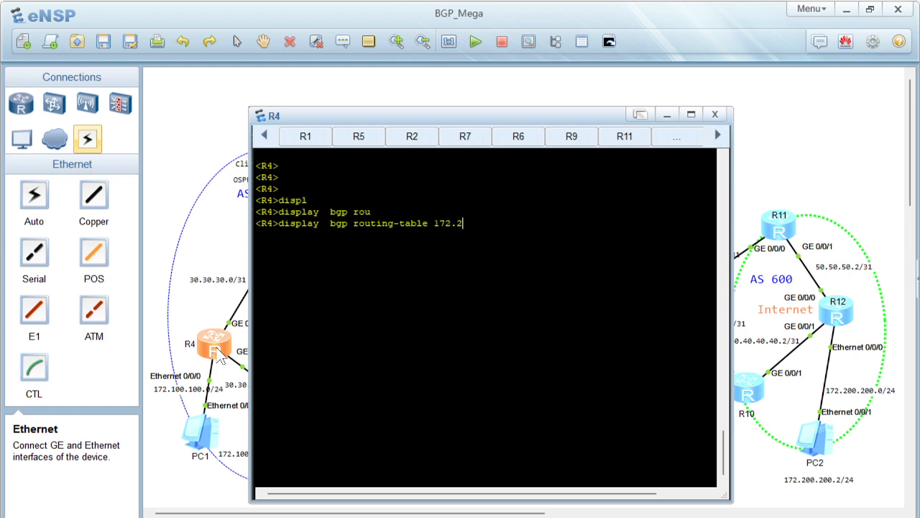
pyautogui.write('00.200.0')
pyautogui.press('Return')
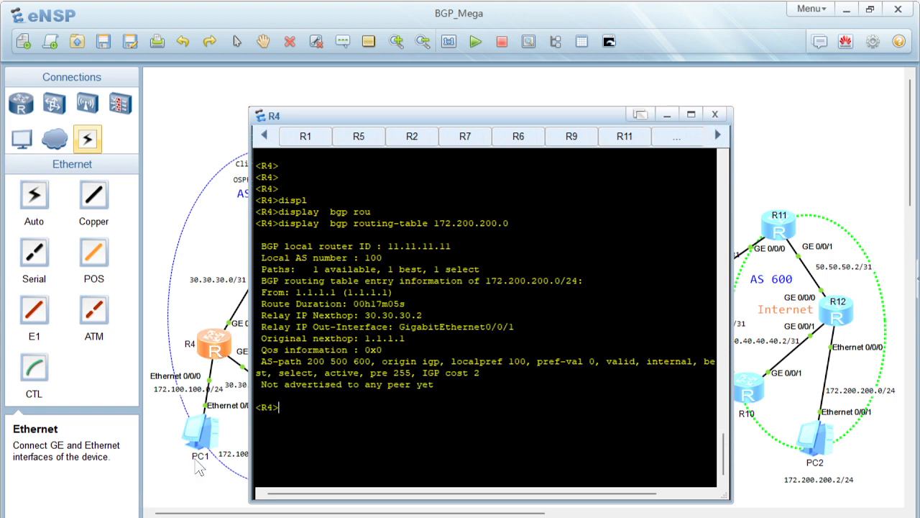
# Examine the AS-path line of R4's 172.200.200.0/24 route and bring the full topology back into view
pyautogui.moveTo(303, 362); pyautogui.dragTo(378, 361)
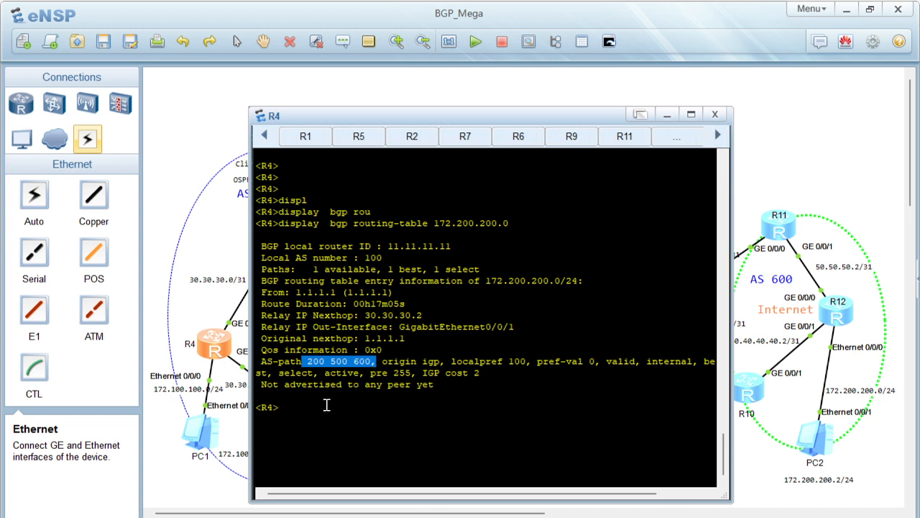
pyautogui.moveTo(297, 417); pyautogui.dragTo(258, 361)
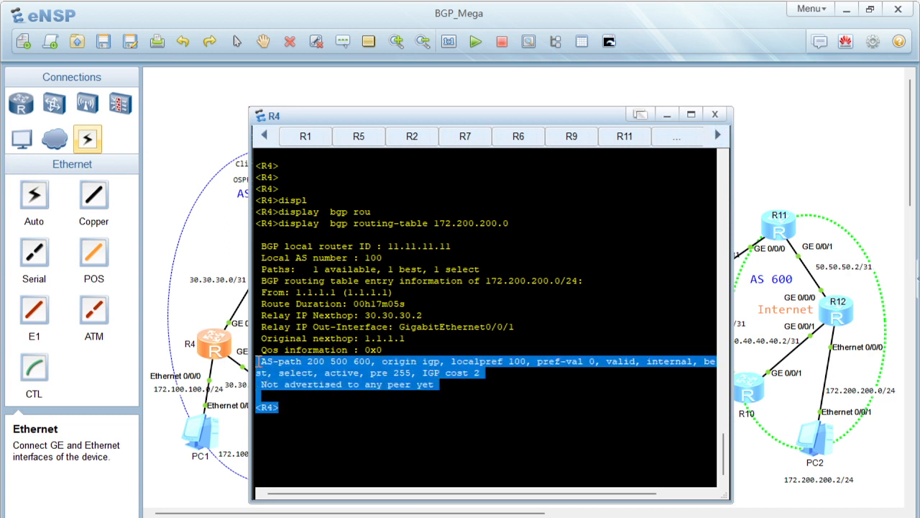
pyautogui.click(351, 424)
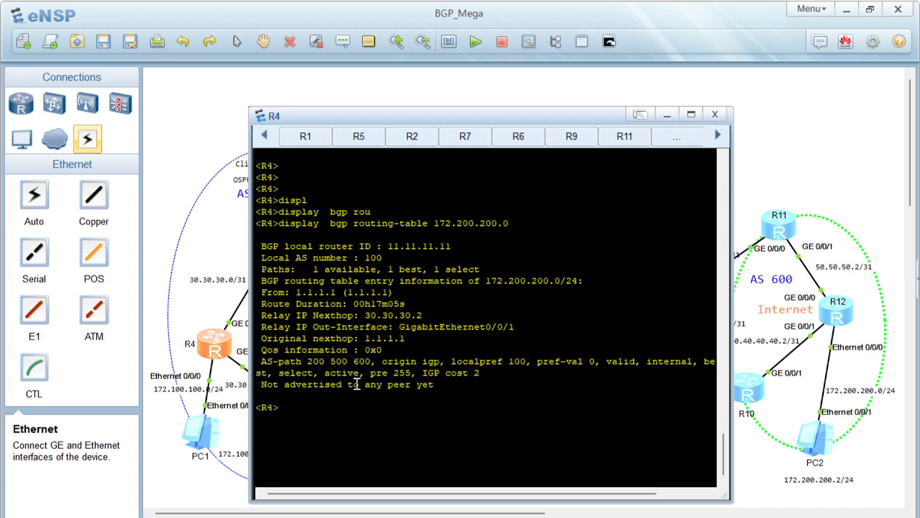
pyautogui.click(230, 258)
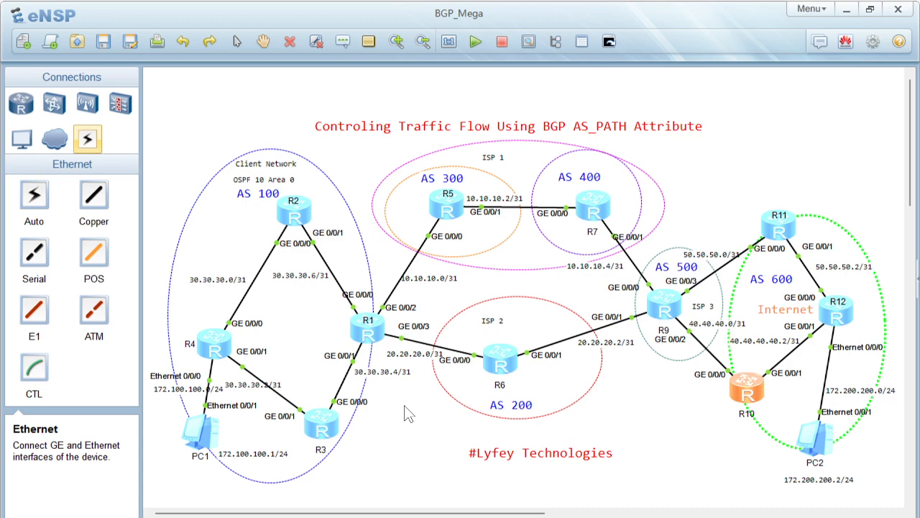
# Switch to the BGP Advanced features PDF in Acrobat and examine the MATCH_INTERNET ip-prefix command under Method 2
pyautogui.click(637, 516)
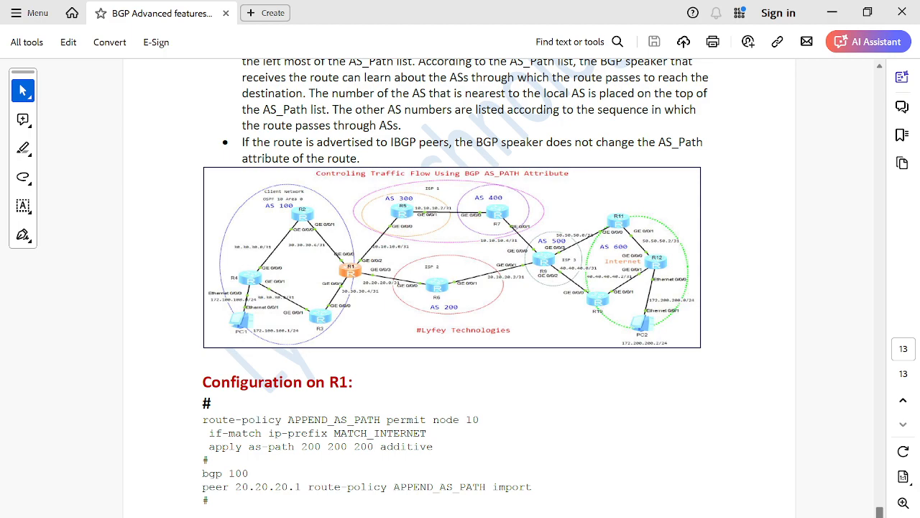
pyautogui.scroll(15, 370, 399)
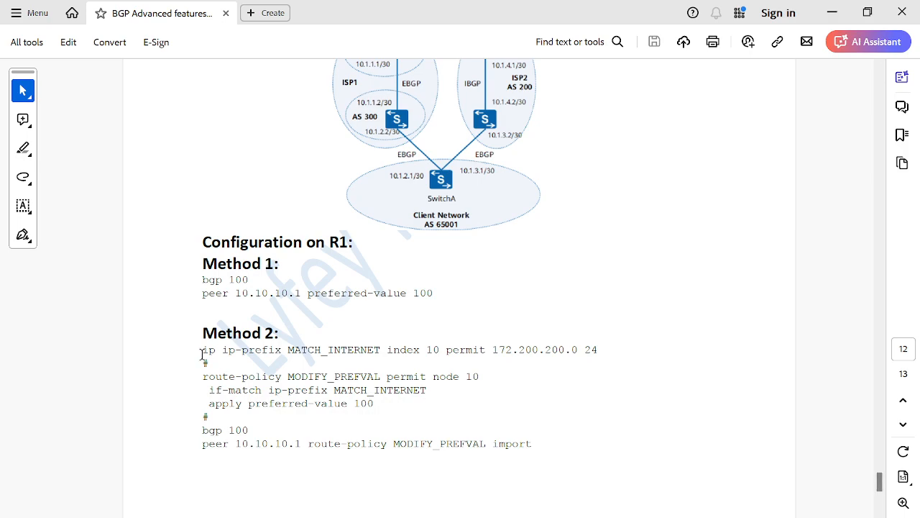
pyautogui.moveTo(202, 350); pyautogui.dragTo(594, 359)
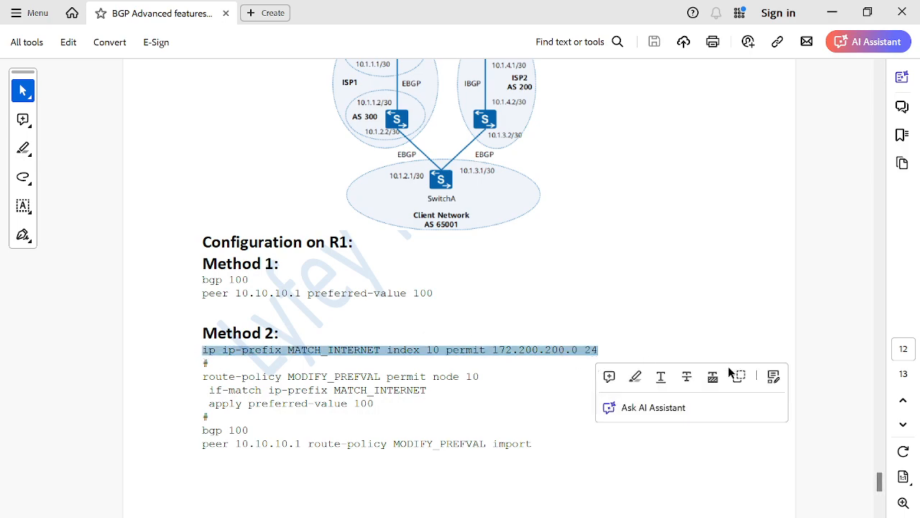
# Review the APPEND_AS_PATH route-policy in the AS_PATH section's R1 configuration, focusing on the apply as-path 200 200 200 additive line
pyautogui.moveTo(879, 483); pyautogui.dragTo(884, 517)
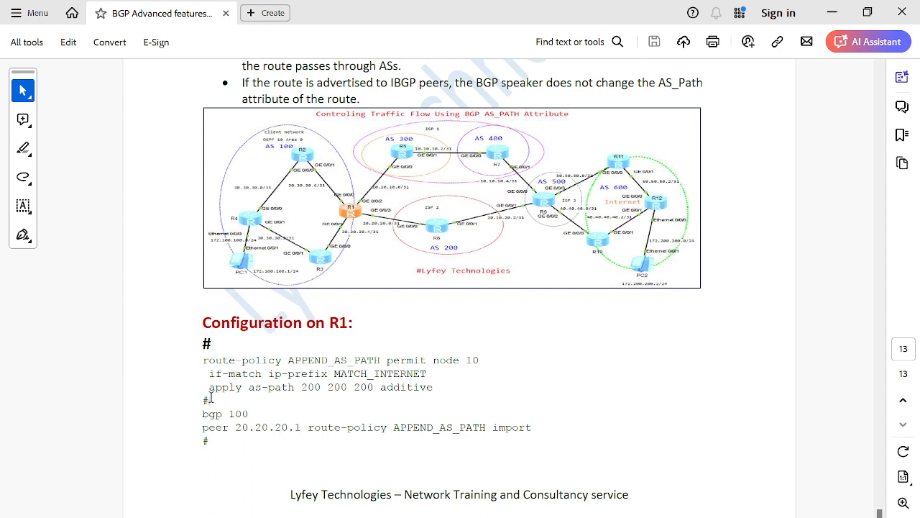
pyautogui.moveTo(209, 400); pyautogui.dragTo(202, 363)
pyautogui.hotkey('ctrl', 'c')
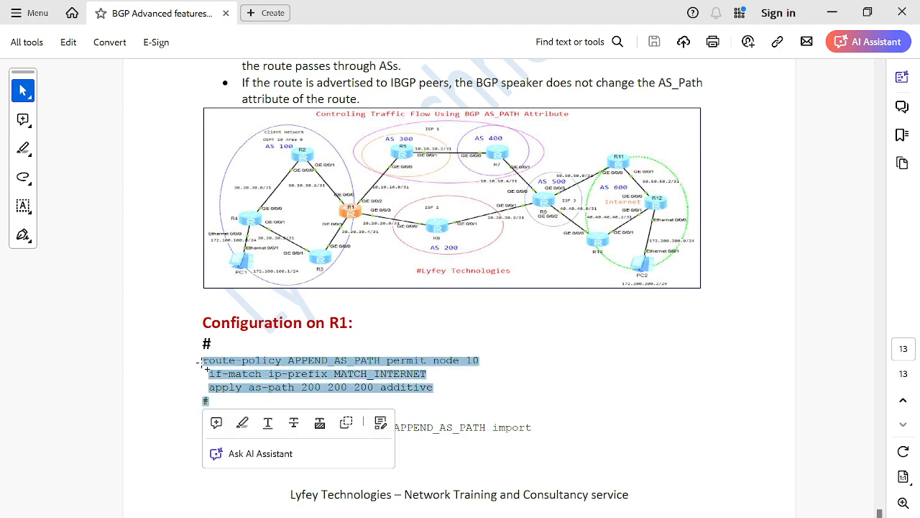
pyautogui.click(396, 368)
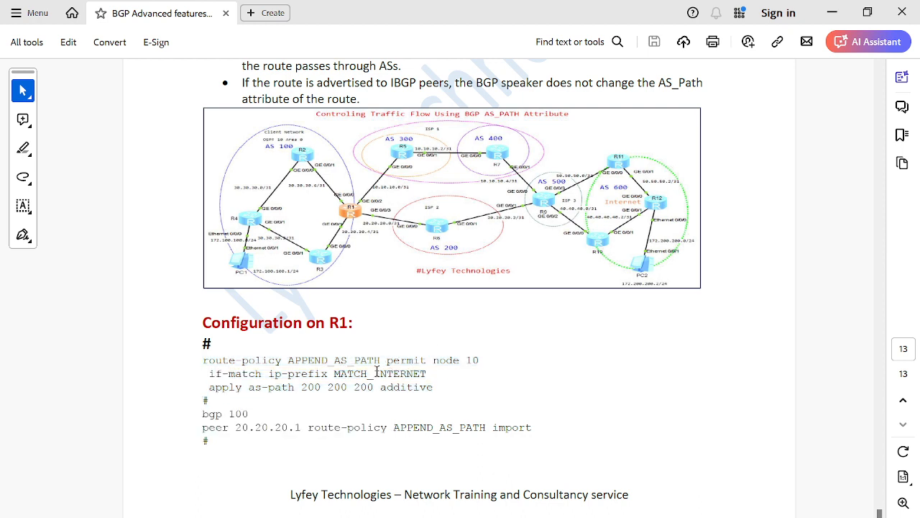
pyautogui.moveTo(210, 387); pyautogui.dragTo(293, 387)
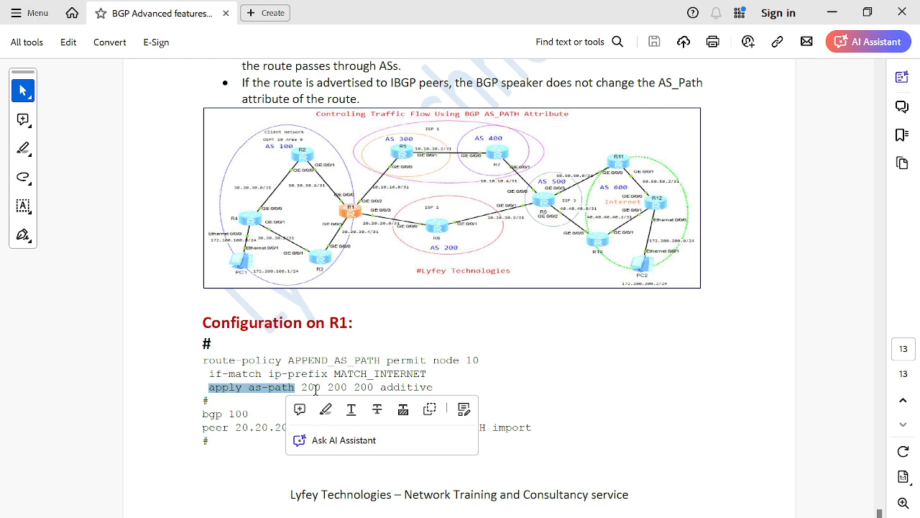
pyautogui.doubleClick(398, 387)
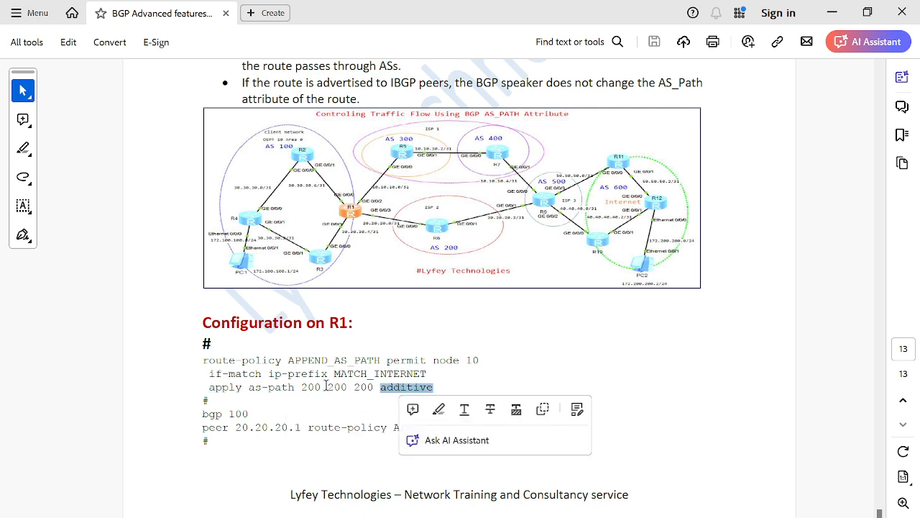
pyautogui.moveTo(301, 388); pyautogui.dragTo(365, 387)
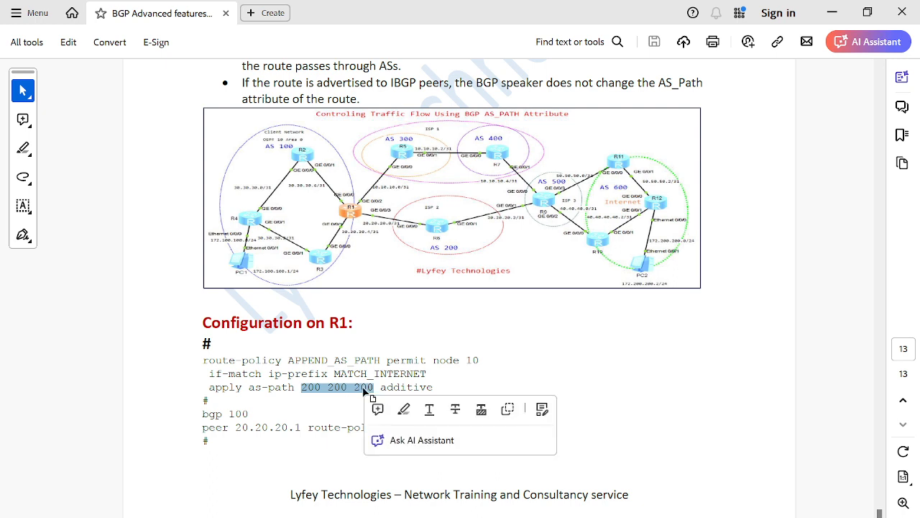
pyautogui.click(319, 412)
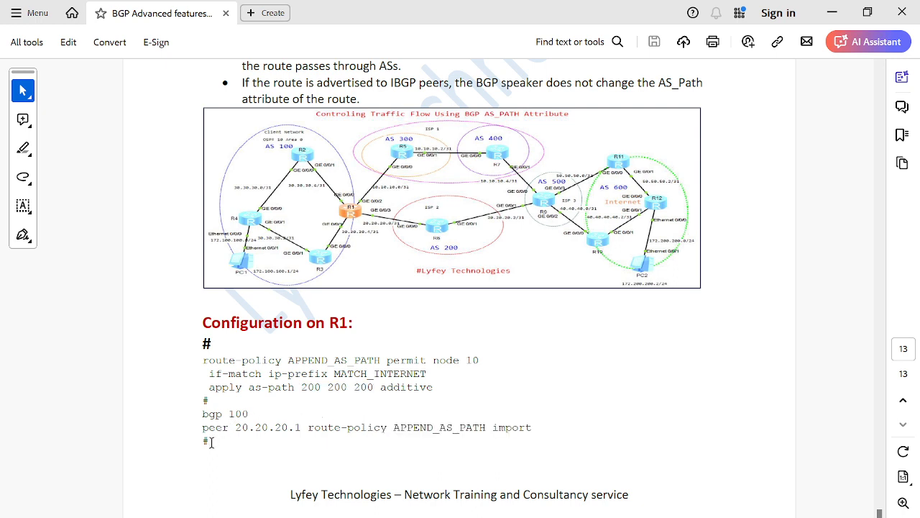
# Copy the whole R1 configuration, from the APPEND_AS_PATH route-policy through its import on BGP peer 20.20.20.1
pyautogui.moveTo(209, 441); pyautogui.dragTo(460, 428)
pyautogui.click(265, 430)
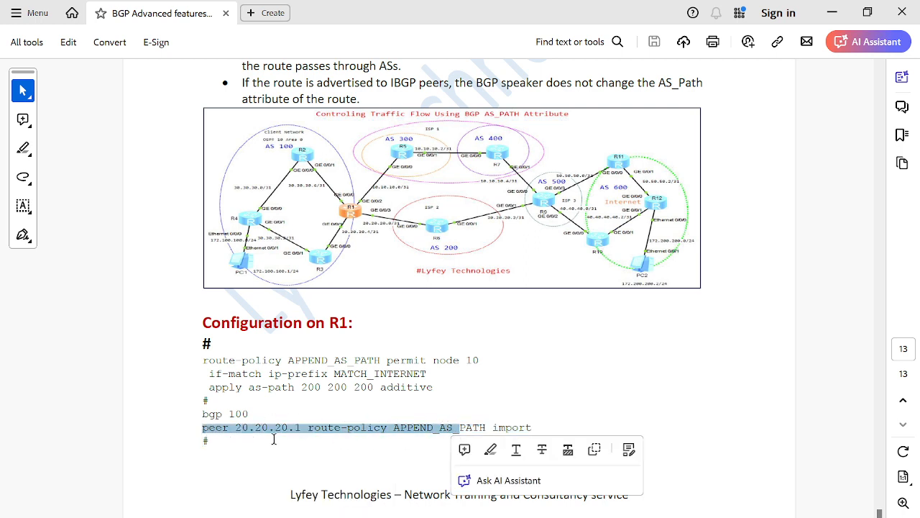
pyautogui.click(243, 453)
pyautogui.moveTo(206, 440); pyautogui.dragTo(206, 364)
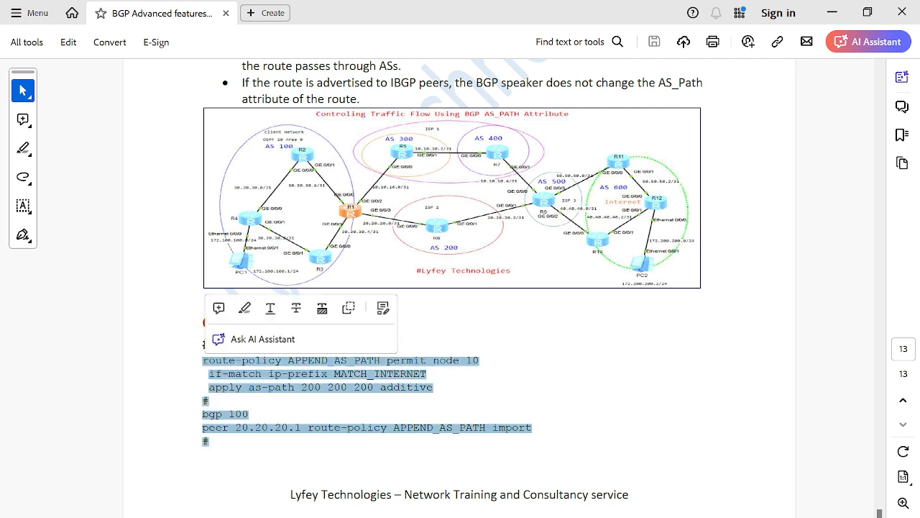
# Switch to eNSP, paste the copied APPEND_AS_PATH and BGP 100 configuration into R1's console in system view, and quit the BGP view
pyautogui.moveTo(467, 516)
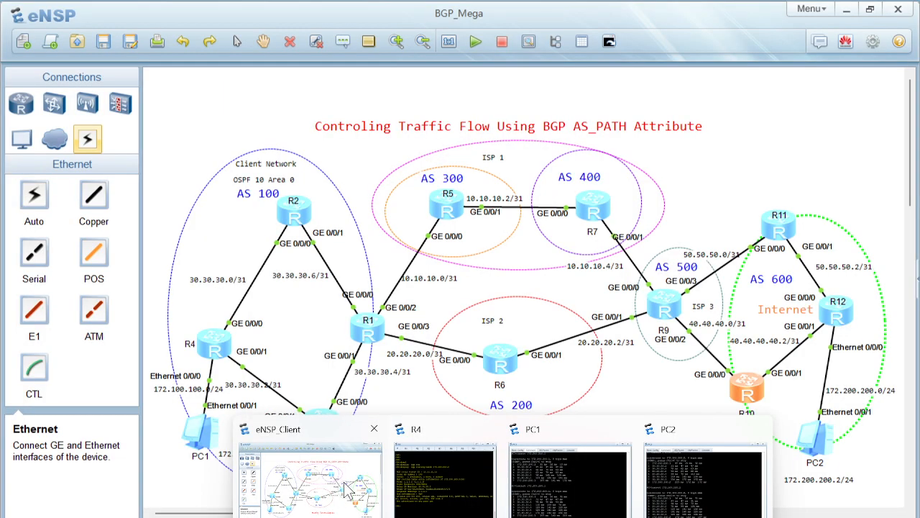
pyautogui.click(348, 491)
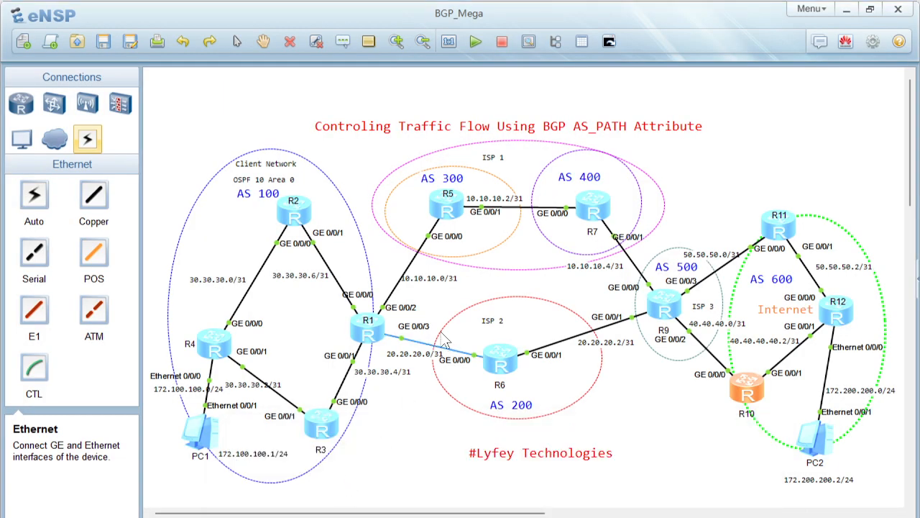
pyautogui.doubleClick(367, 328)
pyautogui.press('Return')
pyautogui.press('Return')
pyautogui.write('sys')
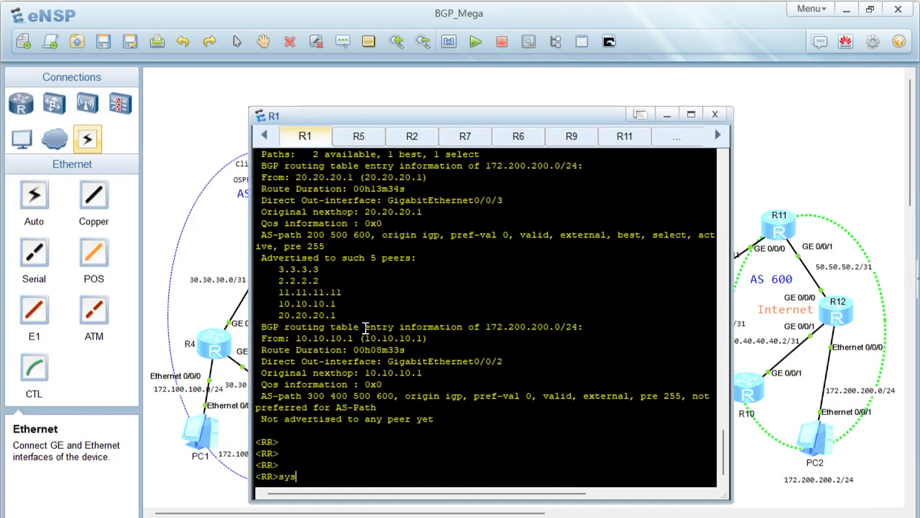
pyautogui.press('Return')
pyautogui.press('Return')
pyautogui.rightClick(365, 328)
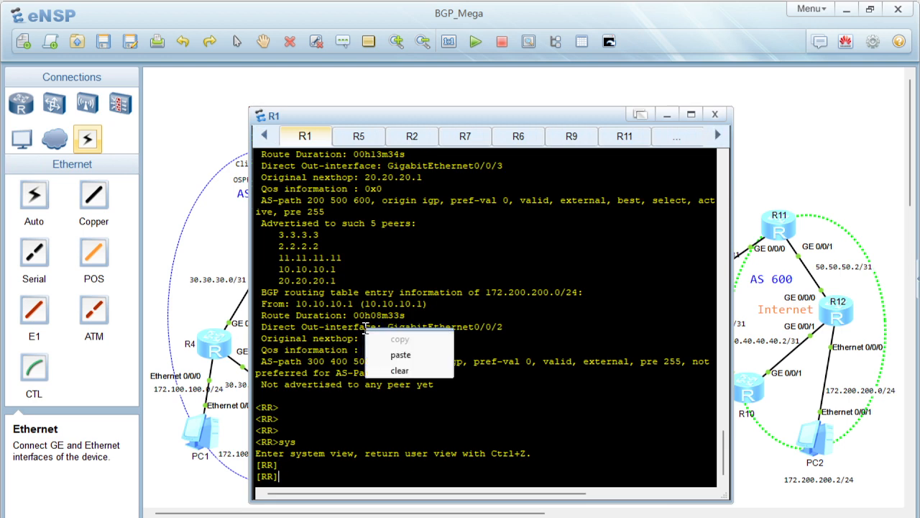
pyautogui.click(399, 355)
pyautogui.write('quit')
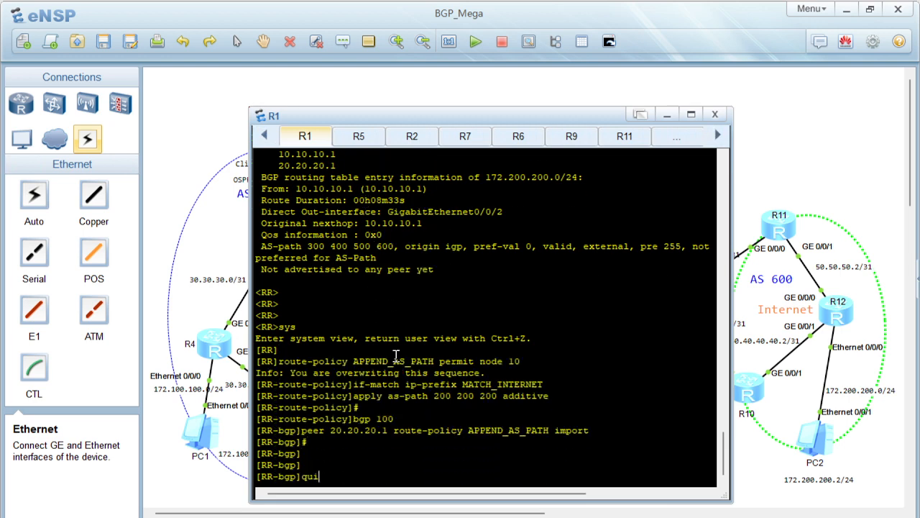
pyautogui.press('Return')
pyautogui.press('Return')
pyautogui.press('Return')
pyautogui.press('Return')
pyautogui.press('Return')
pyautogui.press('Return')
pyautogui.press('Return')
# Display R1's current BGP configuration and check the import route-policy line for peer 20.20.20.1
pyautogui.write('displ')
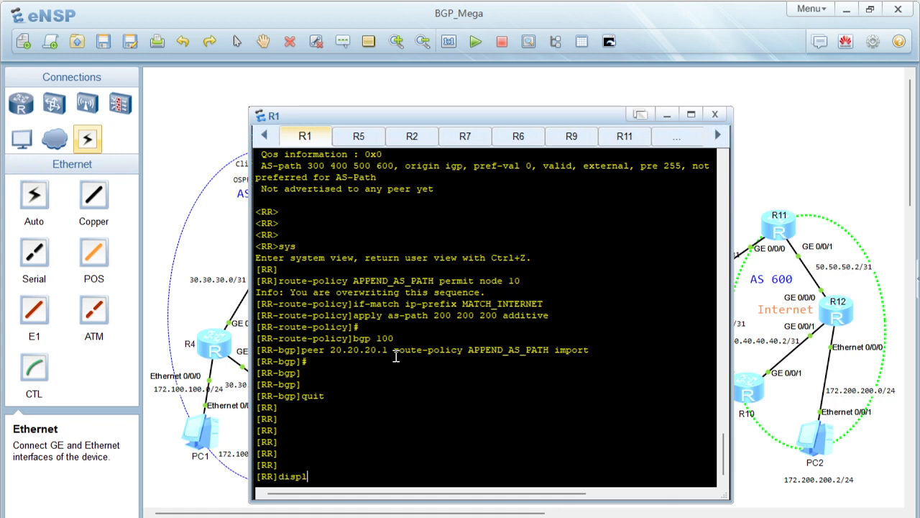
pyautogui.press('Tab')
pyautogui.write('cur')
pyautogui.press('Tab')
pyautogui.write('con')
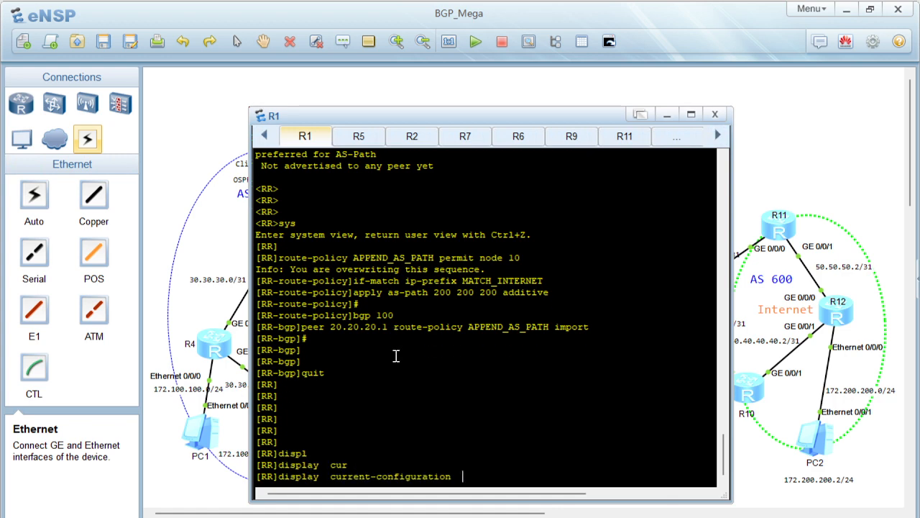
pyautogui.press('Tab')
pyautogui.press('Tab')
pyautogui.write('bgp')
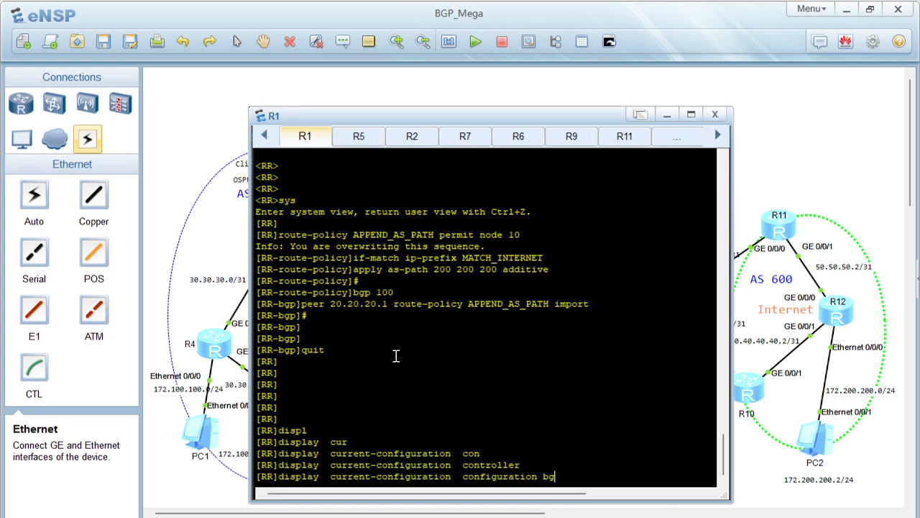
pyautogui.press('Return')
pyautogui.press('space')
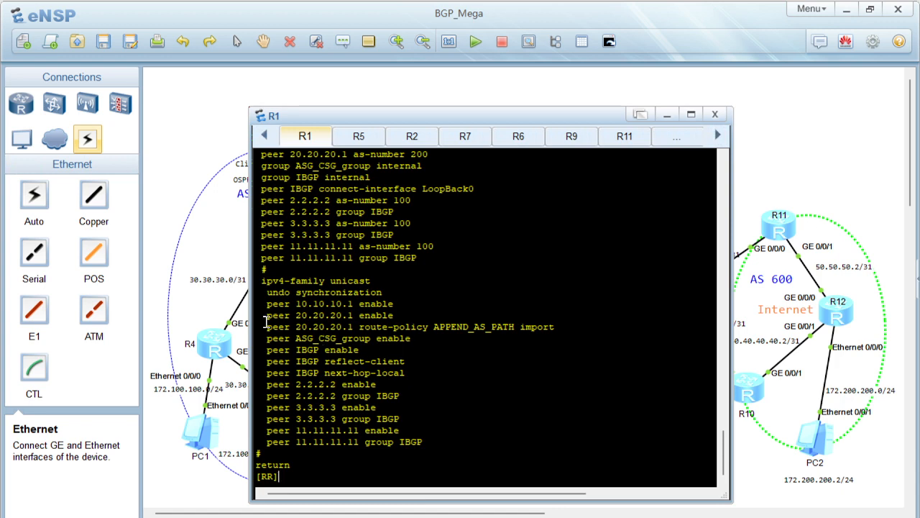
pyautogui.moveTo(267, 292); pyautogui.dragTo(553, 295)
pyautogui.press('Return')
pyautogui.press('Return')
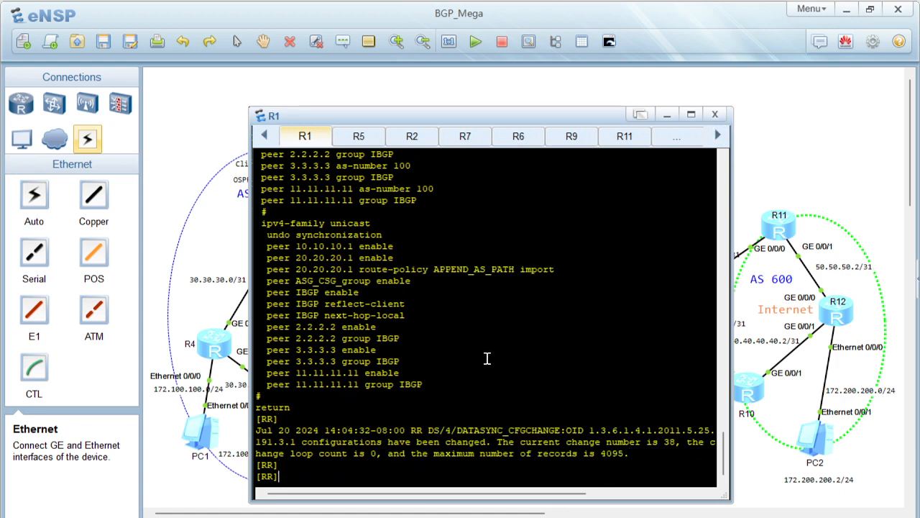
# Display R1's BGP routing-table entry for 172.200.200.0
pyautogui.write('displ')
pyautogui.press('Tab')
pyautogui.write('b')
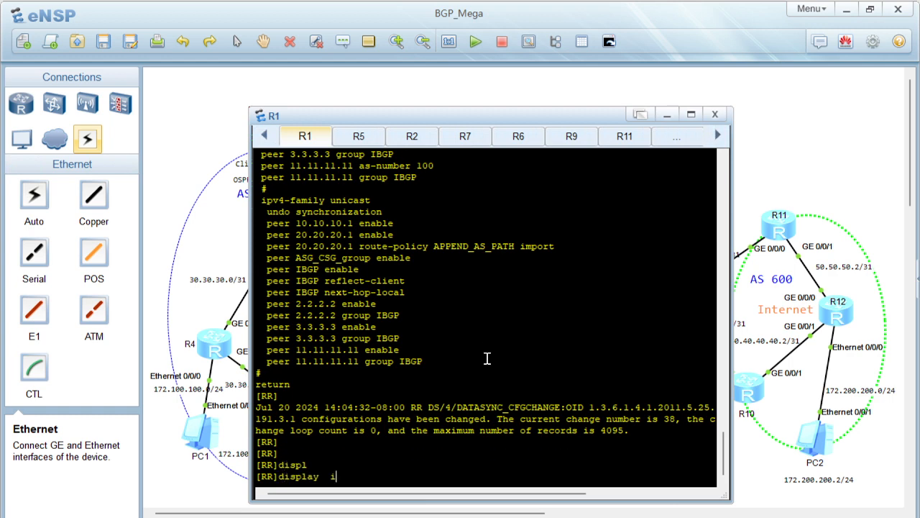
pyautogui.write('gp rou')
pyautogui.press('Tab')
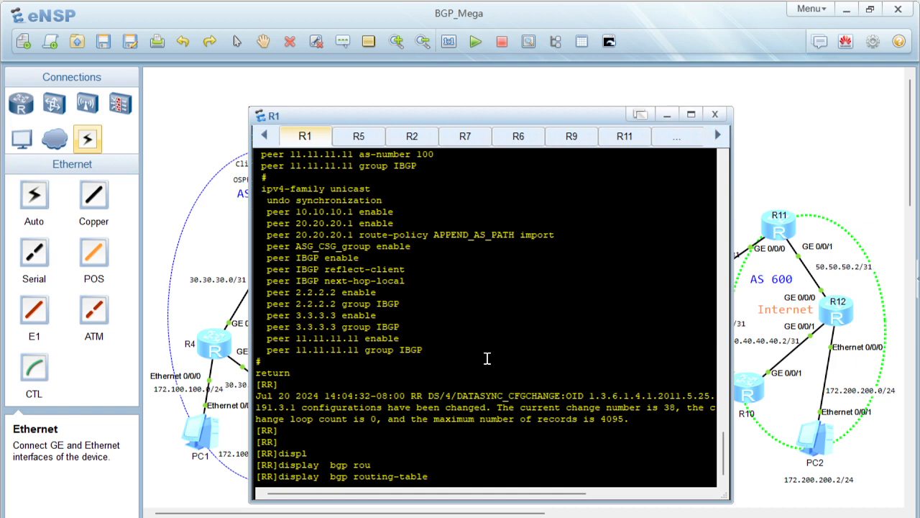
pyautogui.write('172.200.200.0')
pyautogui.press('Return')
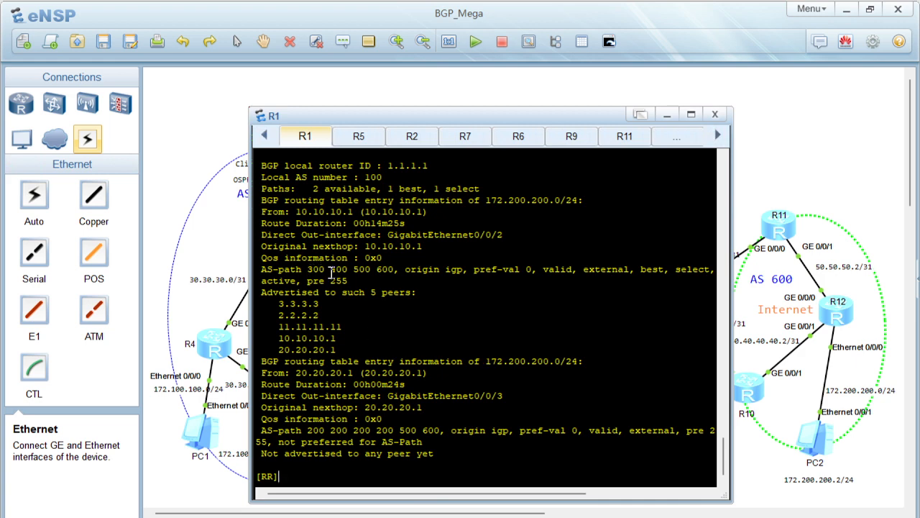
# Highlight the AS-path numbers of R1's route learned from 10.10.10.1
pyautogui.moveTo(273, 269); pyautogui.dragTo(430, 276)
pyautogui.click(401, 280)
pyautogui.moveTo(395, 269); pyautogui.dragTo(310, 276)
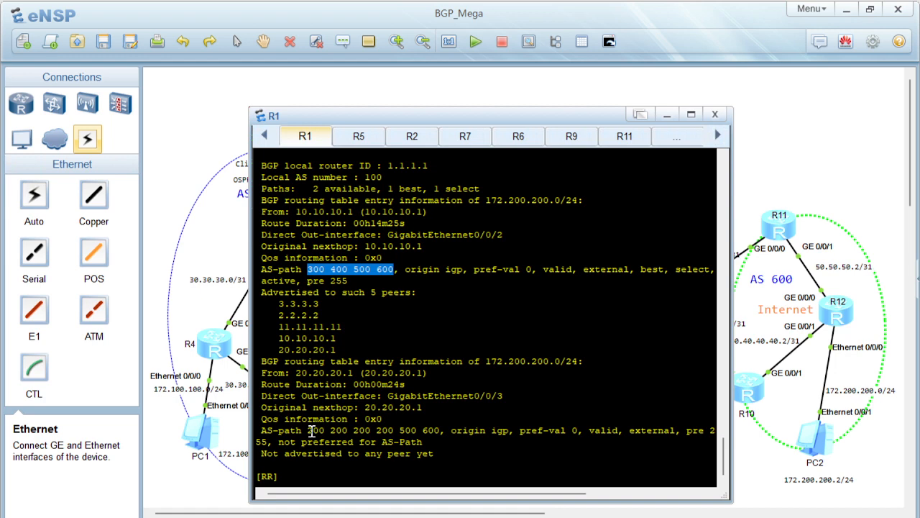
# Highlight the AS-path numbers of R1's route learned from 20.20.20.1 and compare them with those of the route from 10.10.10.1
pyautogui.moveTo(310, 430); pyautogui.dragTo(372, 430)
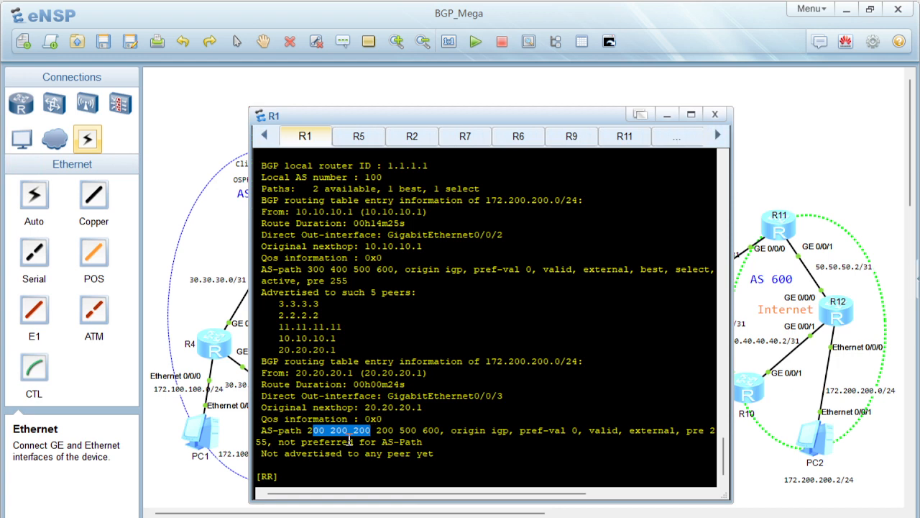
pyautogui.click(322, 433)
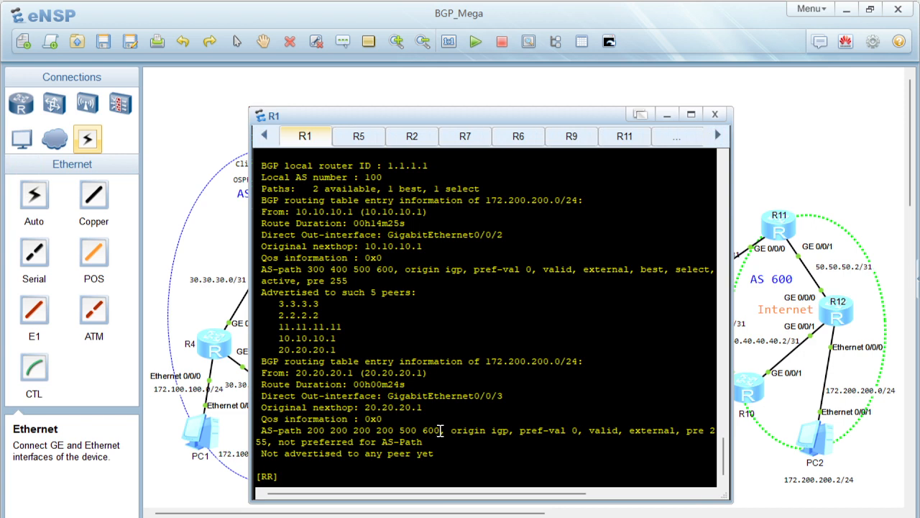
pyautogui.moveTo(440, 430); pyautogui.dragTo(307, 431)
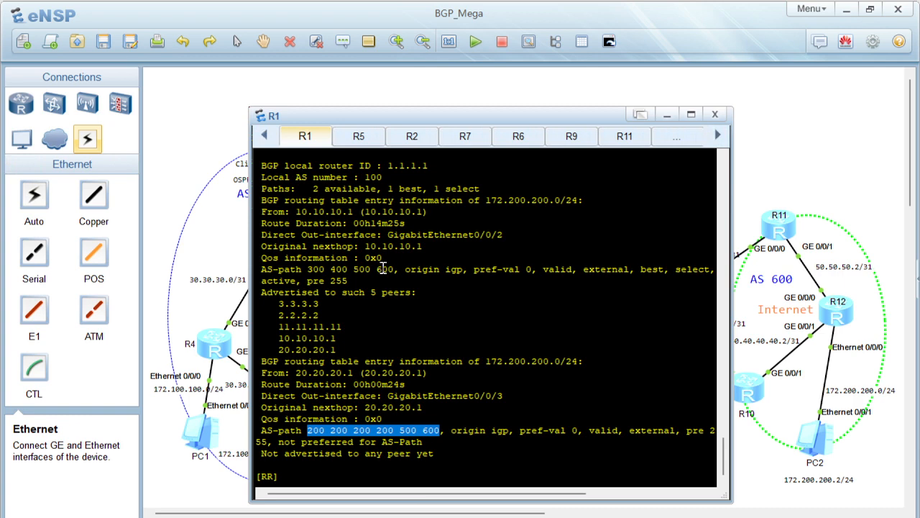
pyautogui.moveTo(394, 268); pyautogui.dragTo(313, 269)
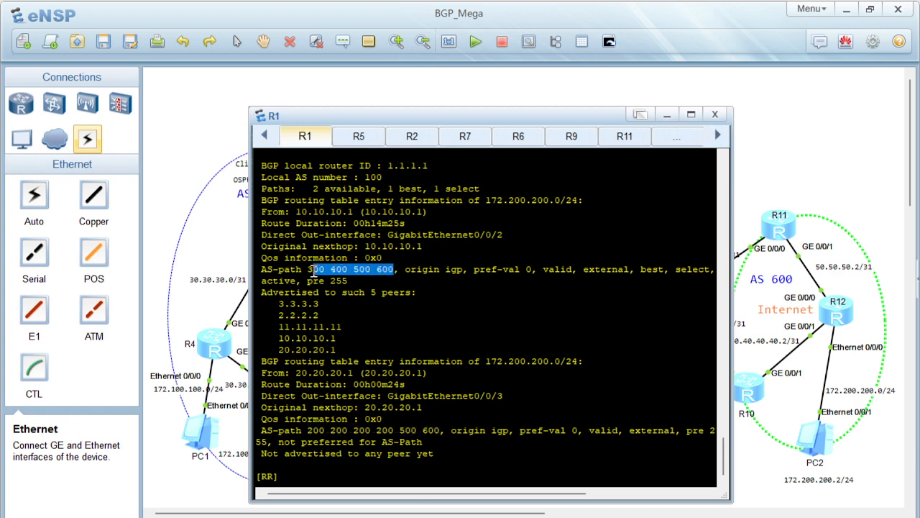
# Compare R1's full 172.200.200.0/24 entries from 10.10.10.1 and 20.20.20.1 by highlighting each block, including the peers it is advertised to
pyautogui.moveTo(347, 348); pyautogui.dragTo(286, 179)
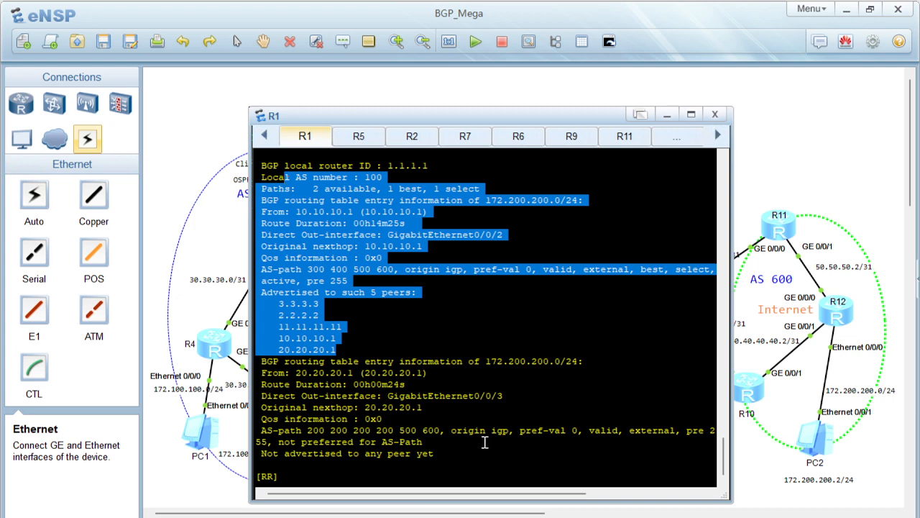
pyautogui.moveTo(434, 454); pyautogui.dragTo(257, 361)
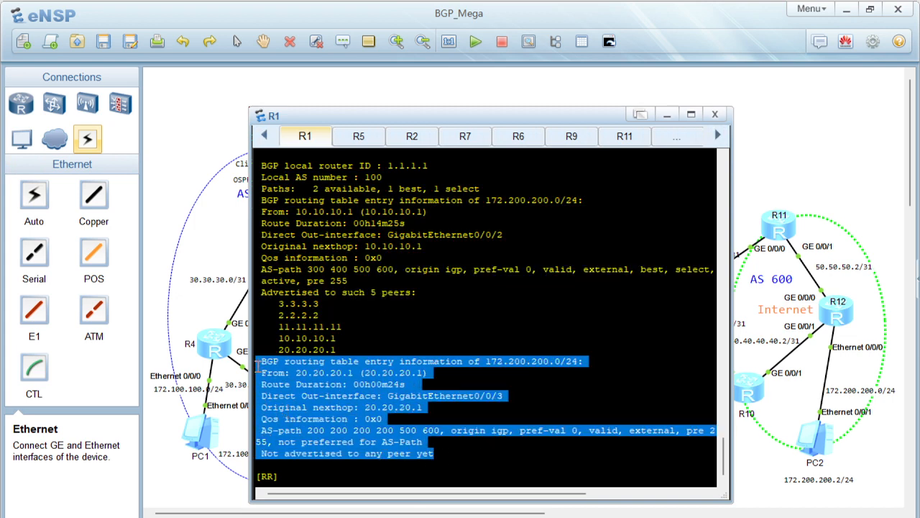
pyautogui.click(400, 444)
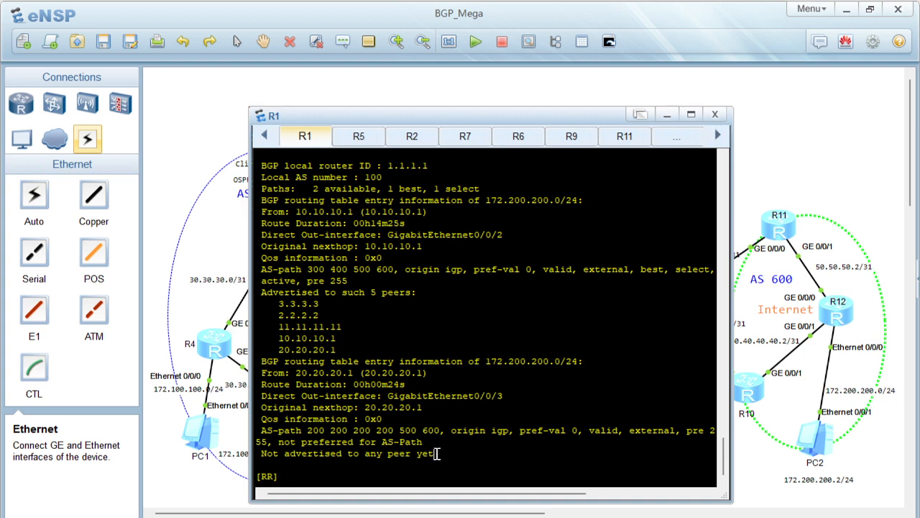
pyautogui.moveTo(437, 454); pyautogui.dragTo(292, 385)
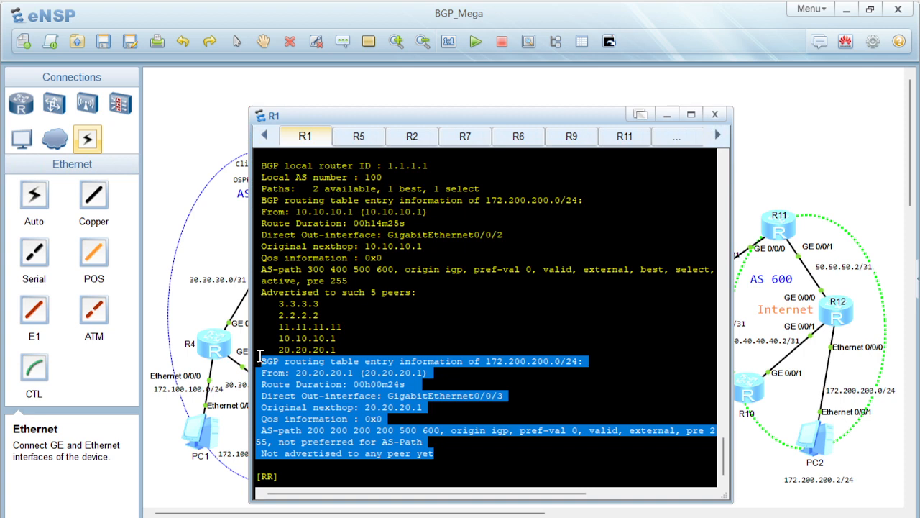
pyautogui.click(481, 345)
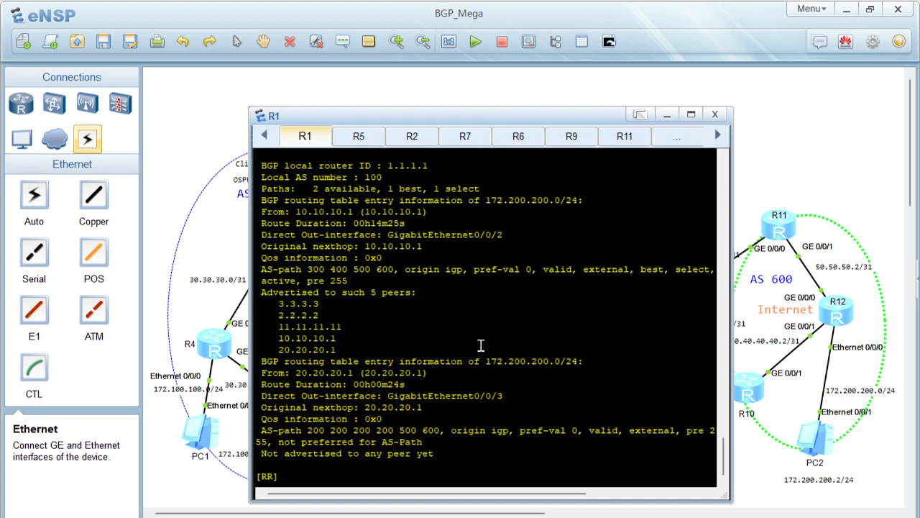
# Rerun the trace from PC1 to 172.200.200.1 and highlight the new hop list
pyautogui.doubleClick(204, 435)
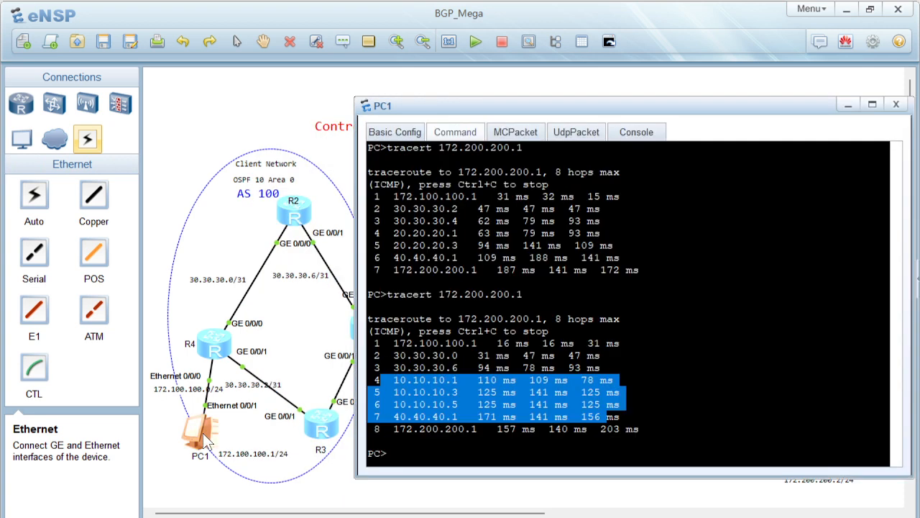
pyautogui.press('Up')
pyautogui.press('Return')
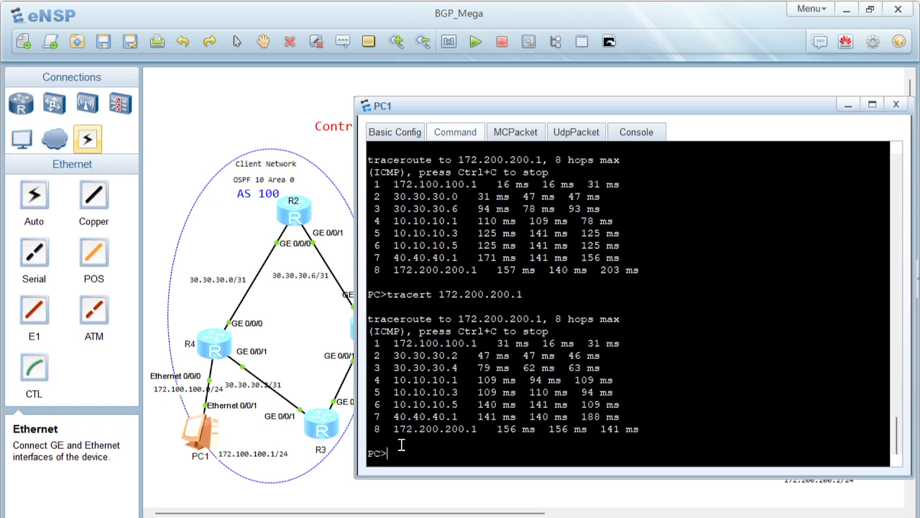
pyautogui.moveTo(396, 453); pyautogui.dragTo(373, 305)
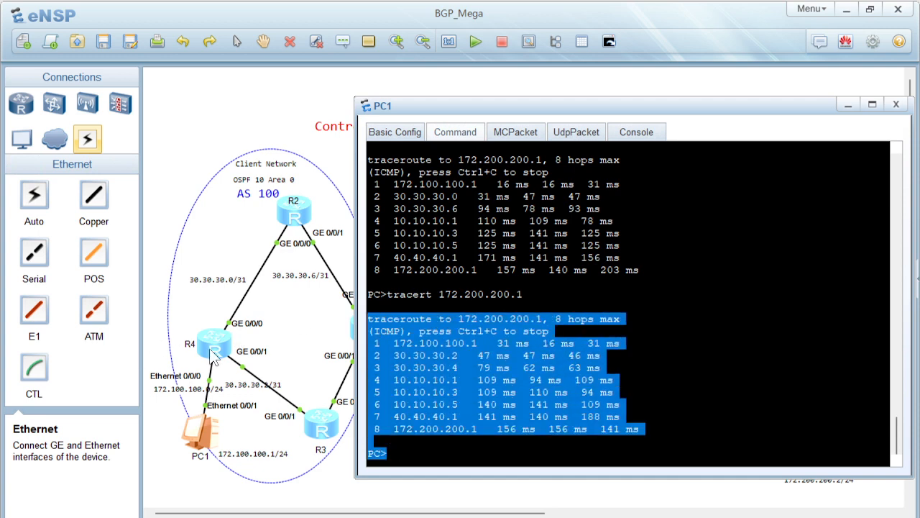
# Open R4's console and display its BGP routing-table entry for 172.200.200.0
pyautogui.doubleClick(213, 354)
pyautogui.press('Return')
pyautogui.press('Return')
pyautogui.press('Return')
pyautogui.write('displ')
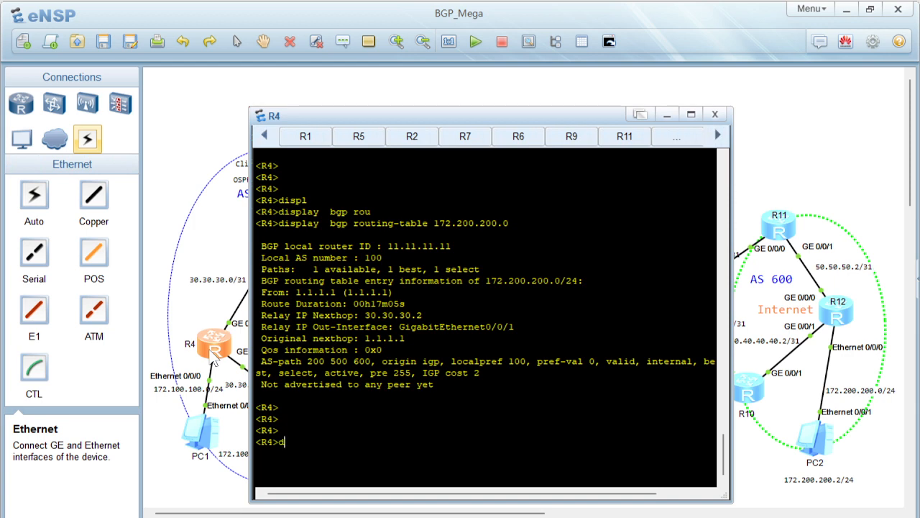
pyautogui.press('Tab')
pyautogui.write('bgp rou')
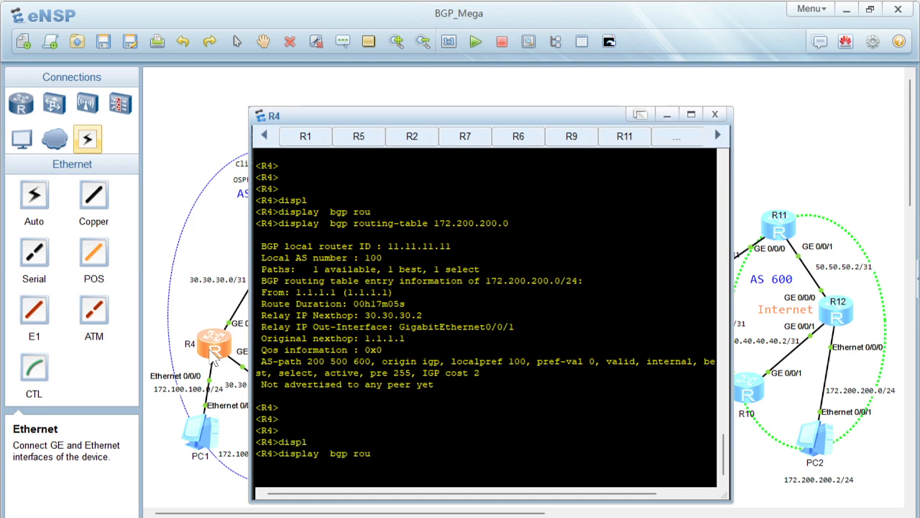
pyautogui.press('Up')
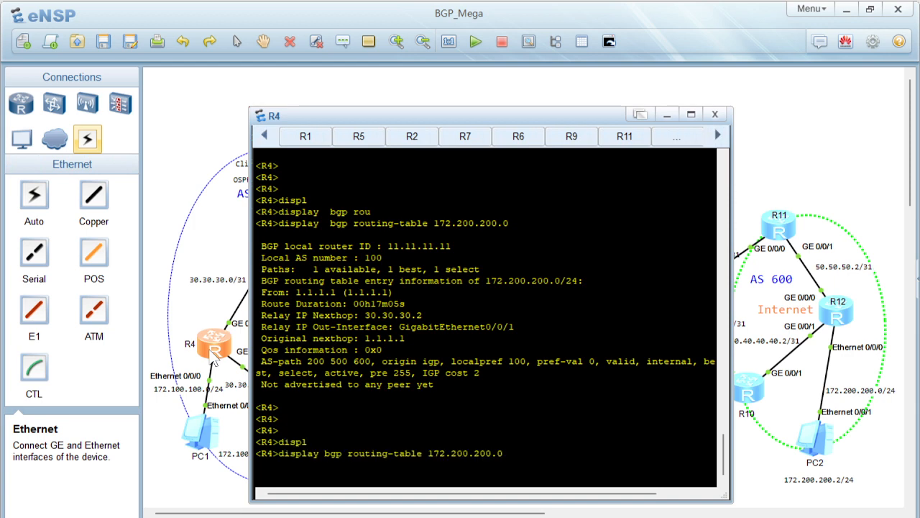
pyautogui.press('Return')
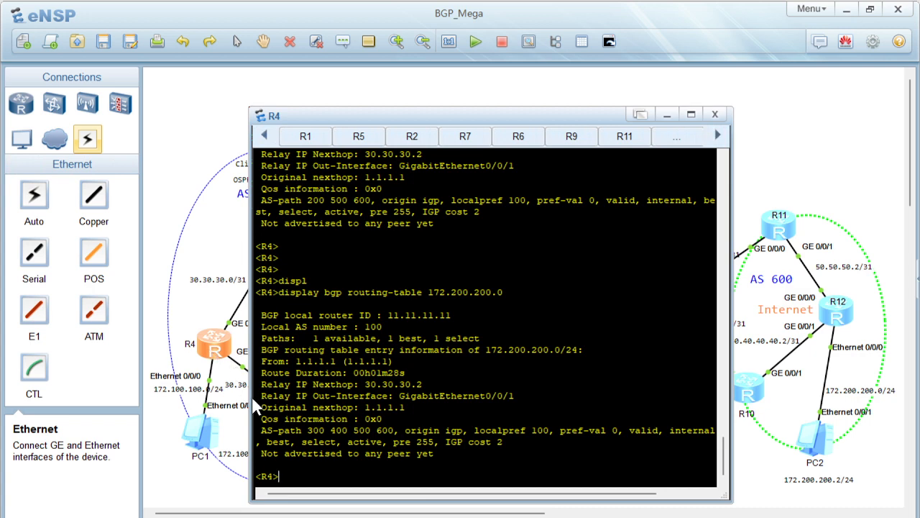
# Highlight the AS-path numbers in R4's latest BGP entry for 172.200.200.0
pyautogui.moveTo(308, 430); pyautogui.dragTo(397, 430)
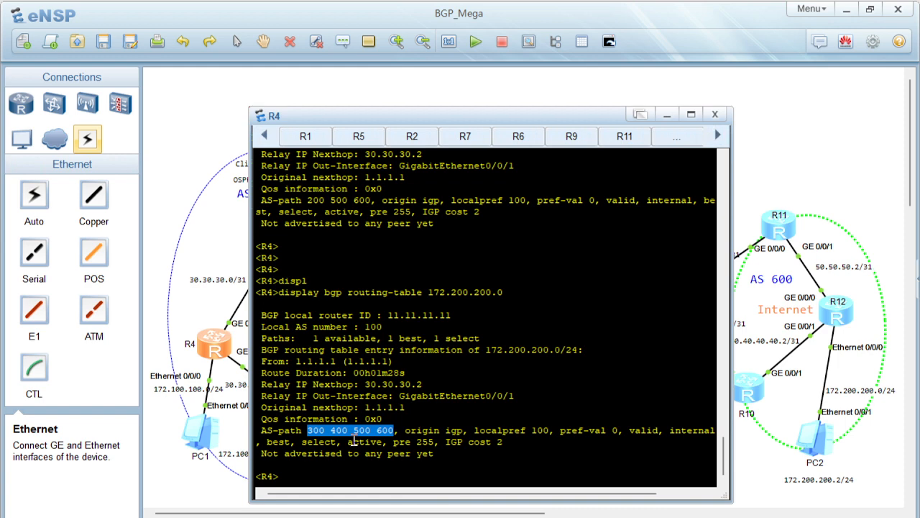
pyautogui.click(398, 430)
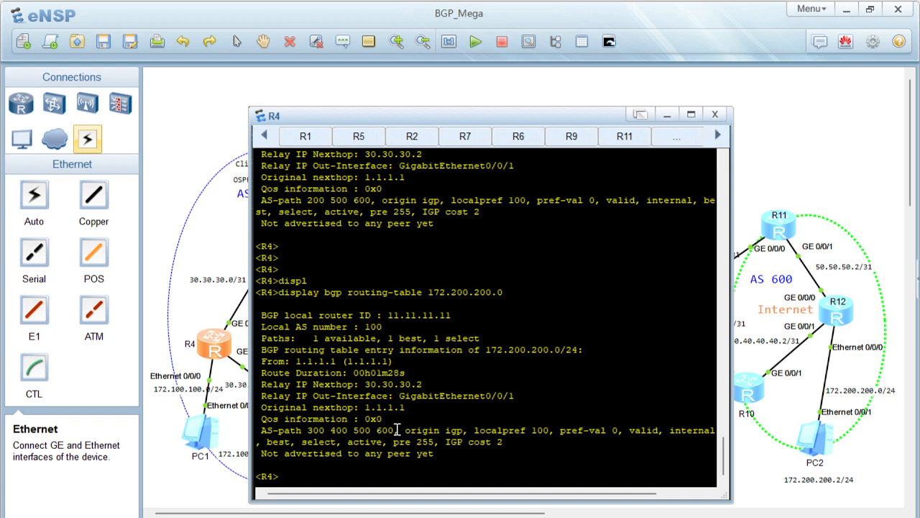
pyautogui.moveTo(398, 430); pyautogui.dragTo(325, 440)
pyautogui.click(323, 436)
pyautogui.press('Up')
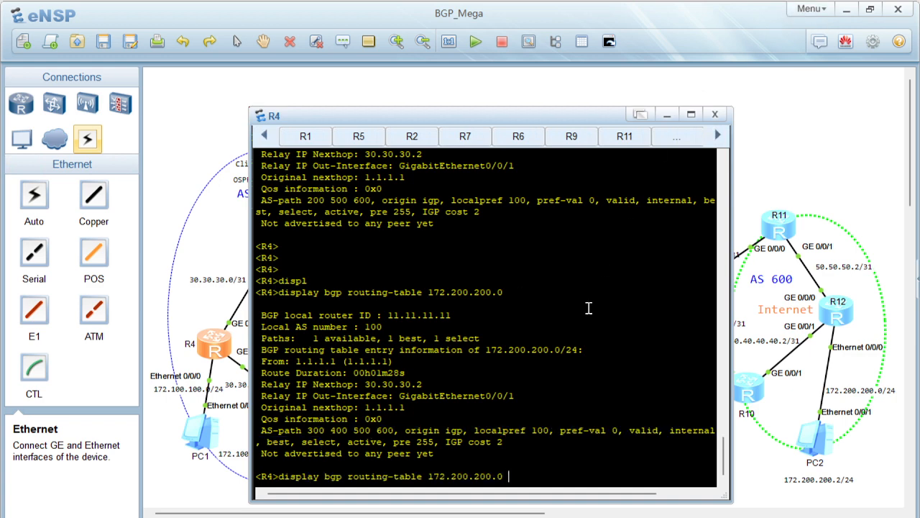
pyautogui.write('v')
pyautogui.press('Tab')
pyautogui.press('BackSpace')
pyautogui.press('BackSpace')
pyautogui.press('BackSpace')
pyautogui.press('BackSpace')
pyautogui.press('BackSpace')
pyautogui.press('BackSpace')
pyautogui.press('BackSpace')
pyautogui.press('BackSpace')
pyautogui.press('BackSpace')
pyautogui.press('BackSpace')
pyautogui.press('BackSpace')
pyautogui.press('BackSpace')
pyautogui.press('BackSpace')
pyautogui.press('BackSpace')
pyautogui.press('BackSpace')
pyautogui.press('BackSpace')
pyautogui.press('BackSpace')
pyautogui.press('BackSpace')
pyautogui.press('BackSpace')
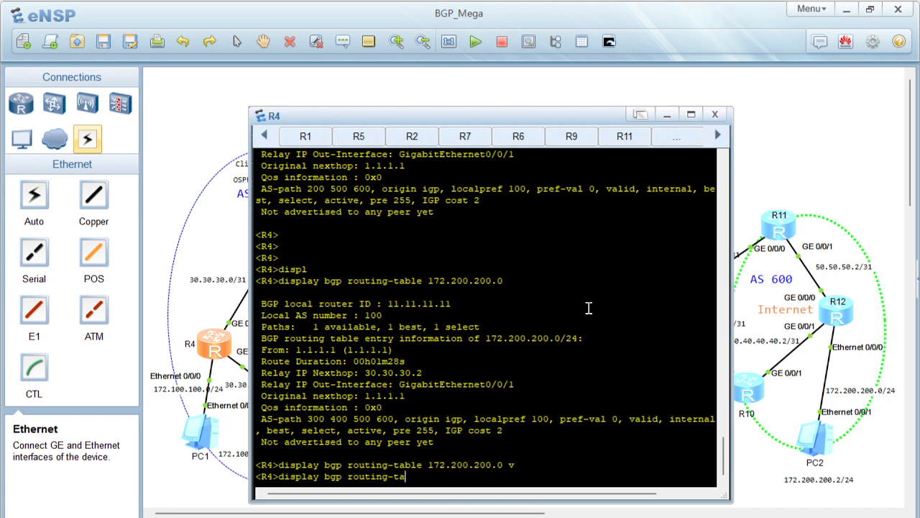
pyautogui.press('BackSpace')
pyautogui.press('BackSpace')
pyautogui.press('BackSpace')
pyautogui.press('BackSpace')
pyautogui.press('BackSpace')
pyautogui.press('BackSpace')
pyautogui.press('BackSpace')
pyautogui.press('BackSpace')
pyautogui.press('BackSpace')
pyautogui.press('BackSpace')
pyautogui.press('BackSpace')
pyautogui.press('BackSpace')
pyautogui.press('BackSpace')
pyautogui.press('BackSpace')
# Return to the topology and switch to the BGP Advanced features scripts PDF in Acrobat at the R1 configuration
pyautogui.click(208, 247)
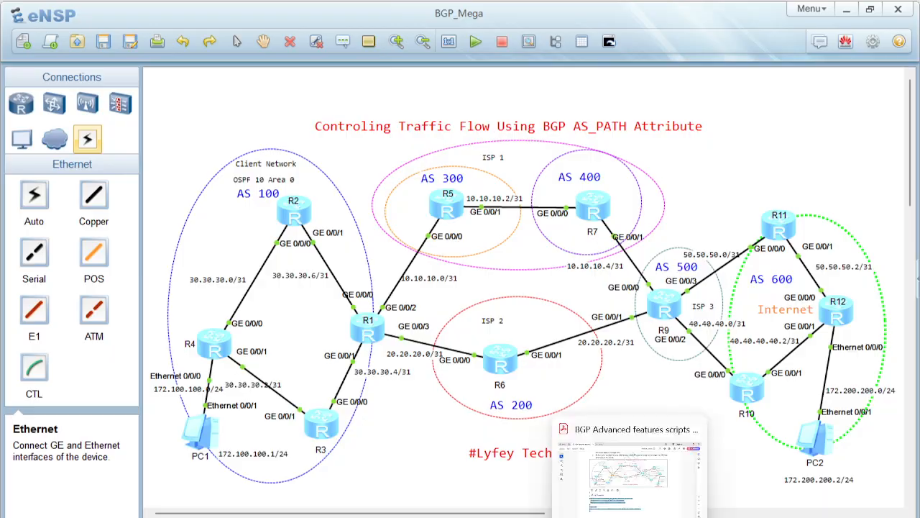
pyautogui.click(630, 517)
pyautogui.click(483, 393)
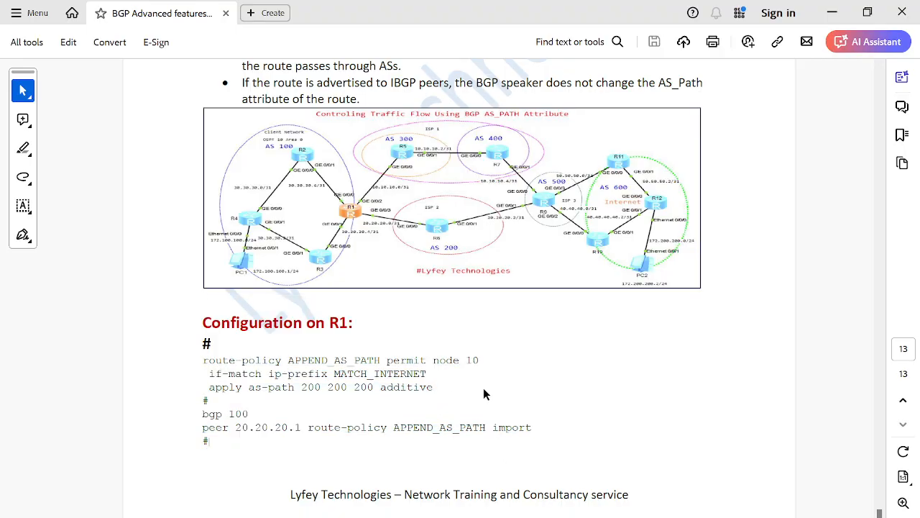